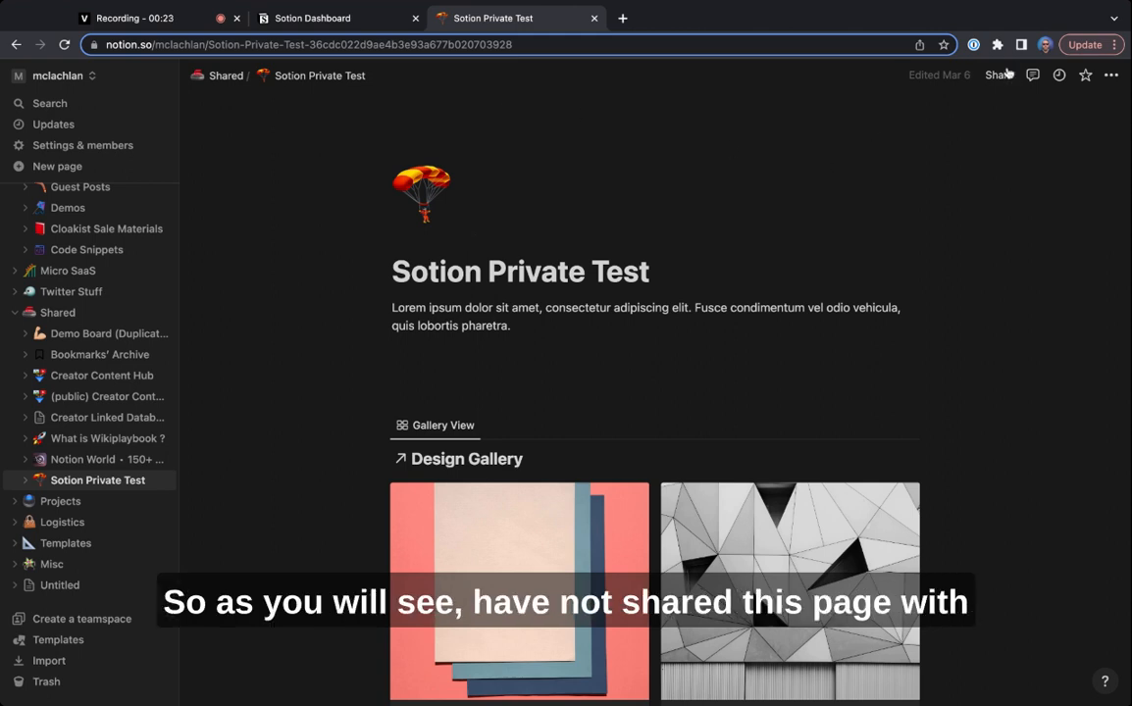
# - Review the sharing and web publishing settings of the Sotion Private Test page
pyautogui.click(999, 76)
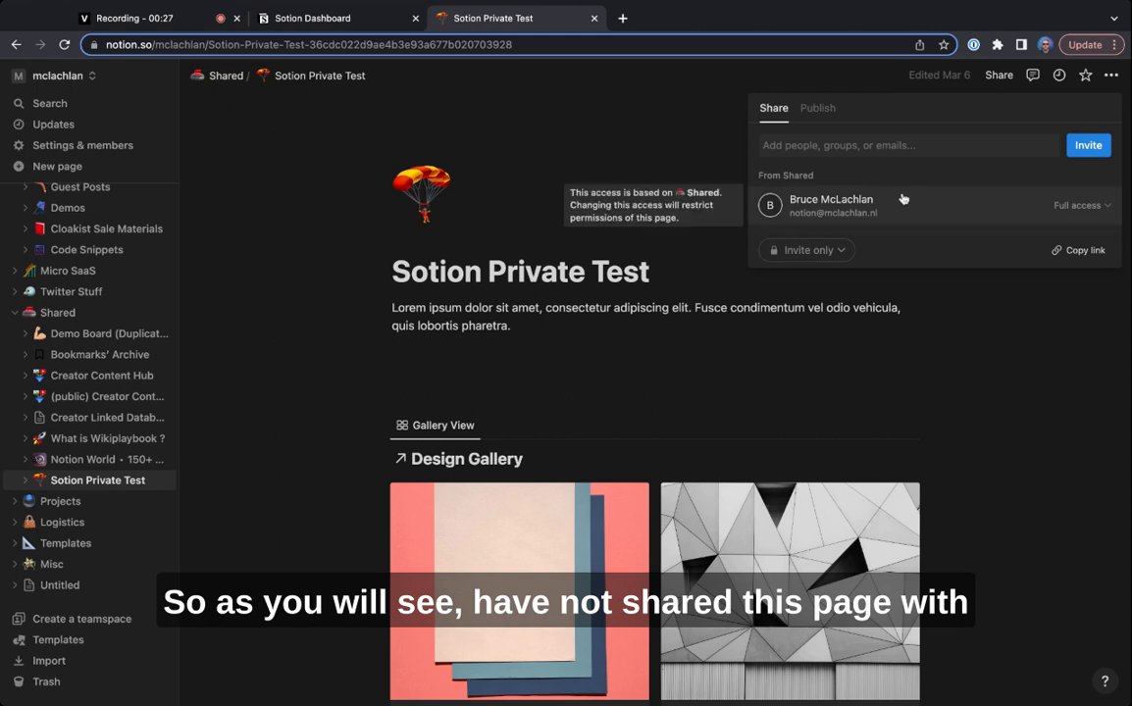
pyautogui.click(817, 108)
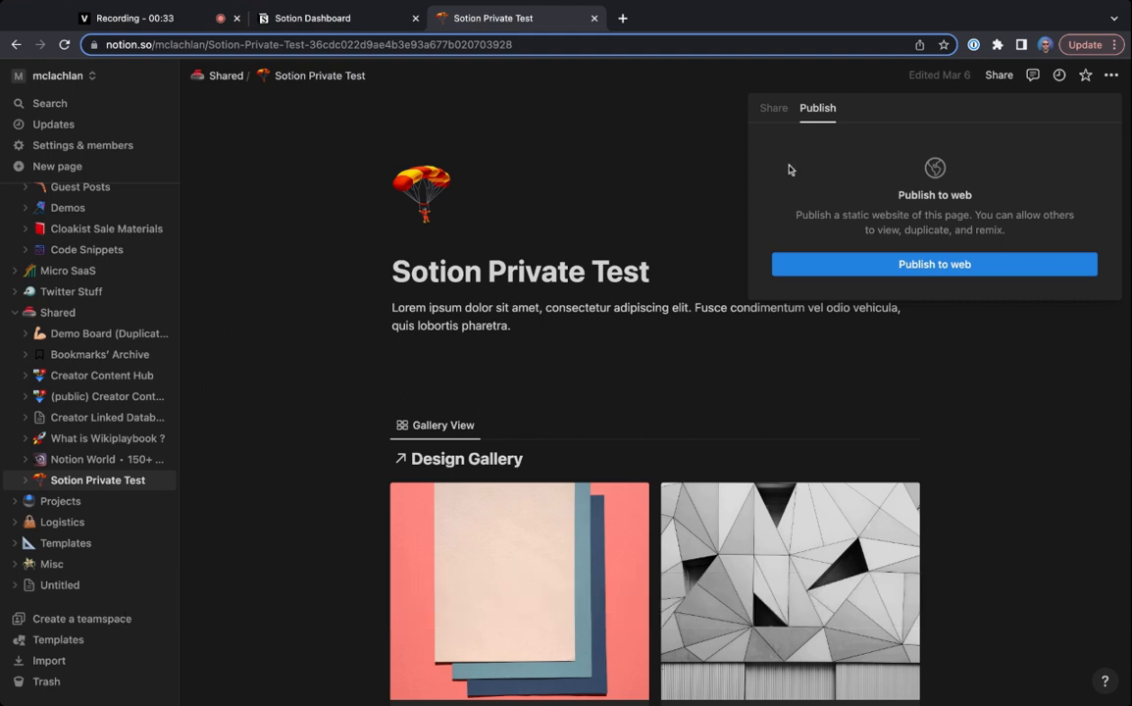
pyautogui.click(684, 178)
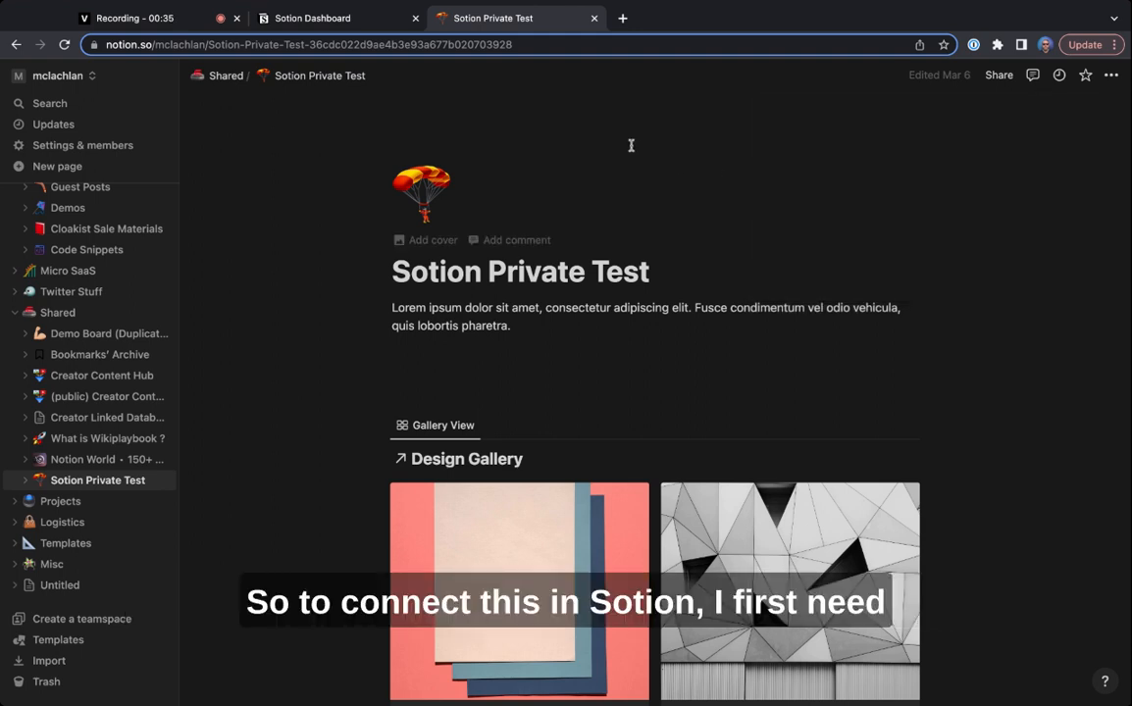
# - Copy the full web address of the Sotion Private Test page
pyautogui.click(536, 46)
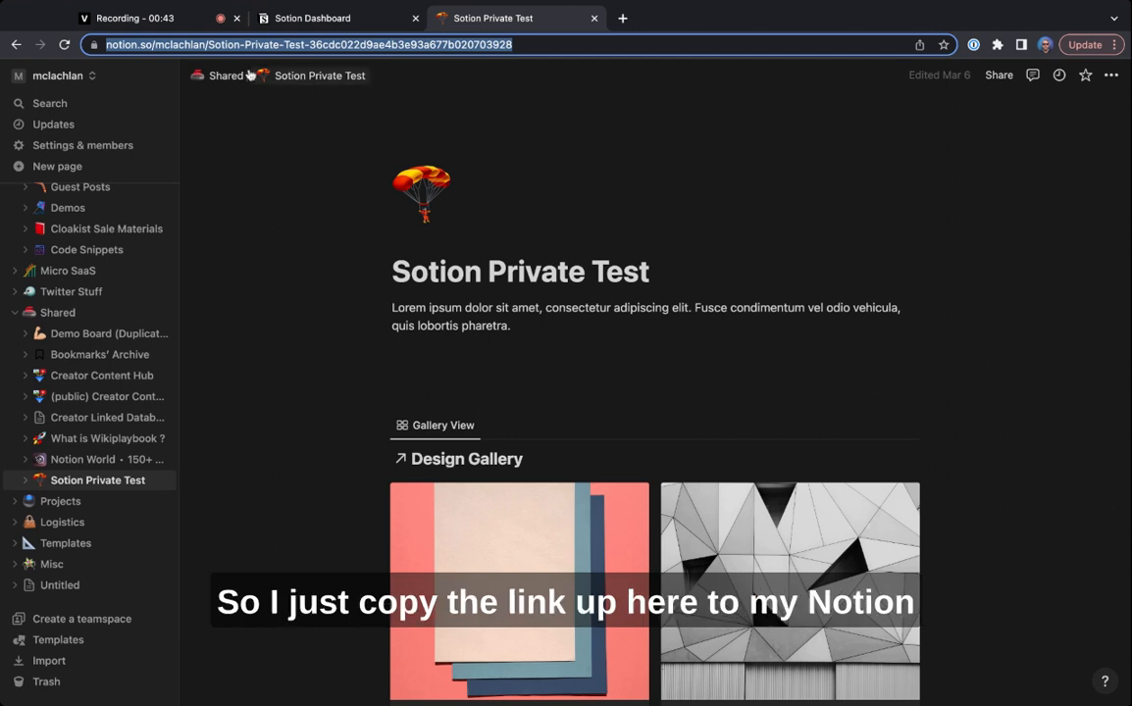
pyautogui.tripleClick(357, 41)
pyautogui.doubleClick(357, 41)
pyautogui.tripleClick(357, 41)
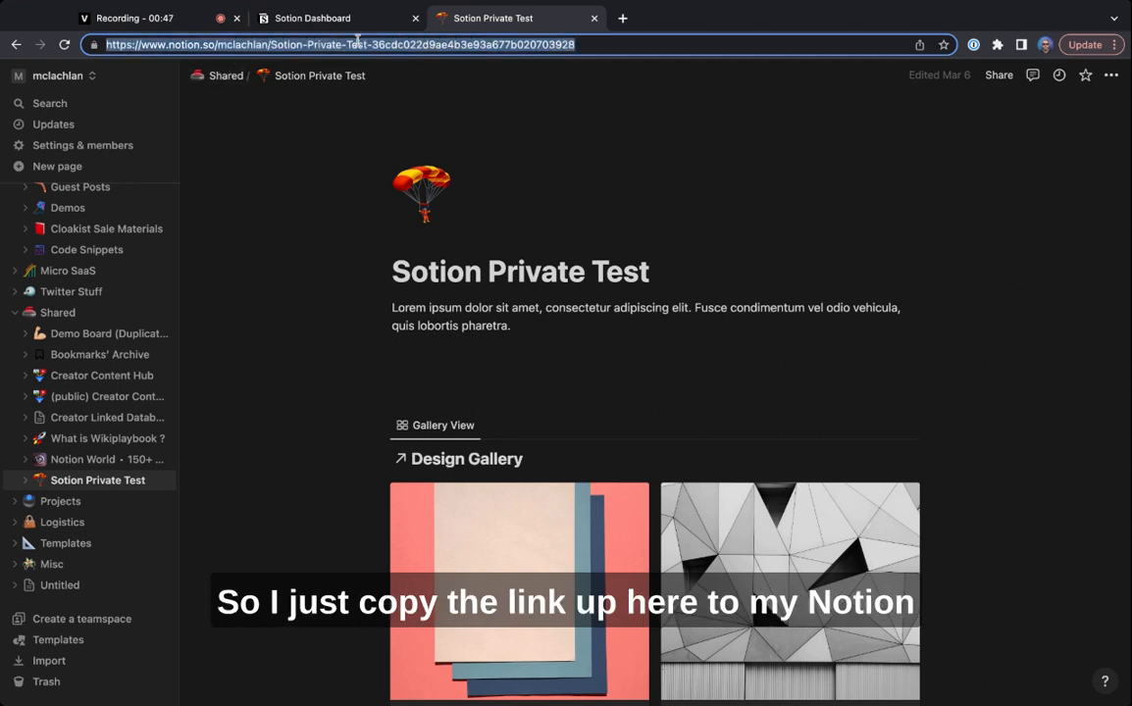
pyautogui.doubleClick(357, 43)
pyautogui.tripleClick(449, 45)
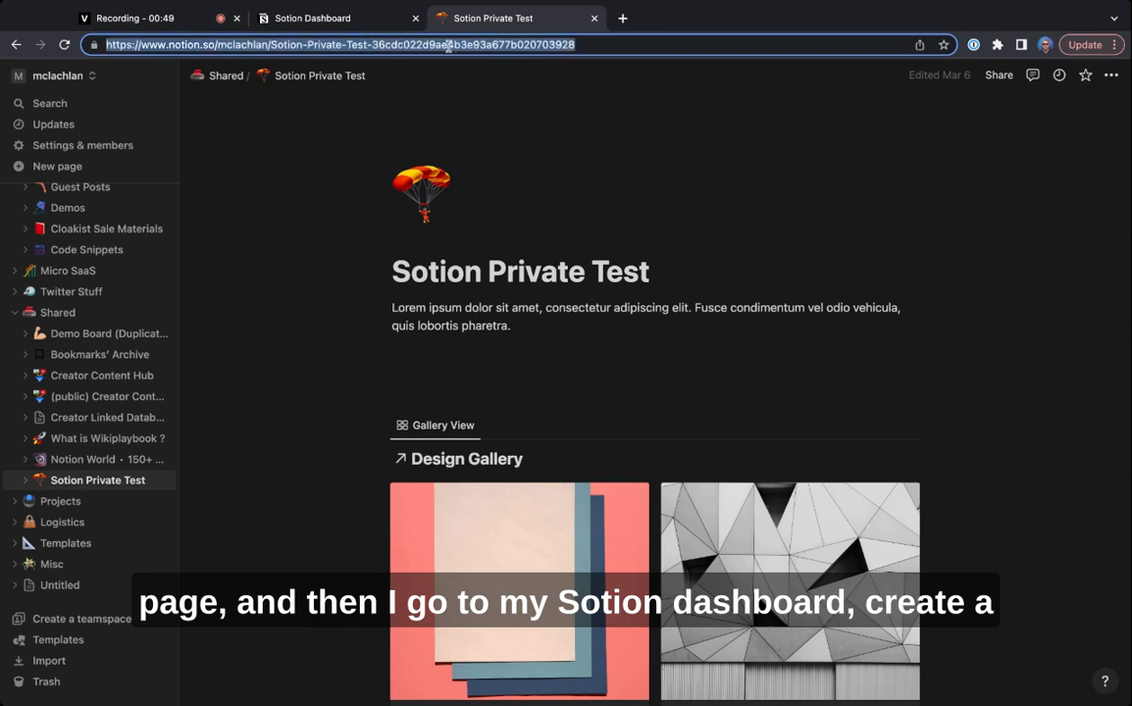
# - Switch to the Sotion dashboard and connect a new site using the copied Notion page link as its source page URL
pyautogui.click(311, 20)
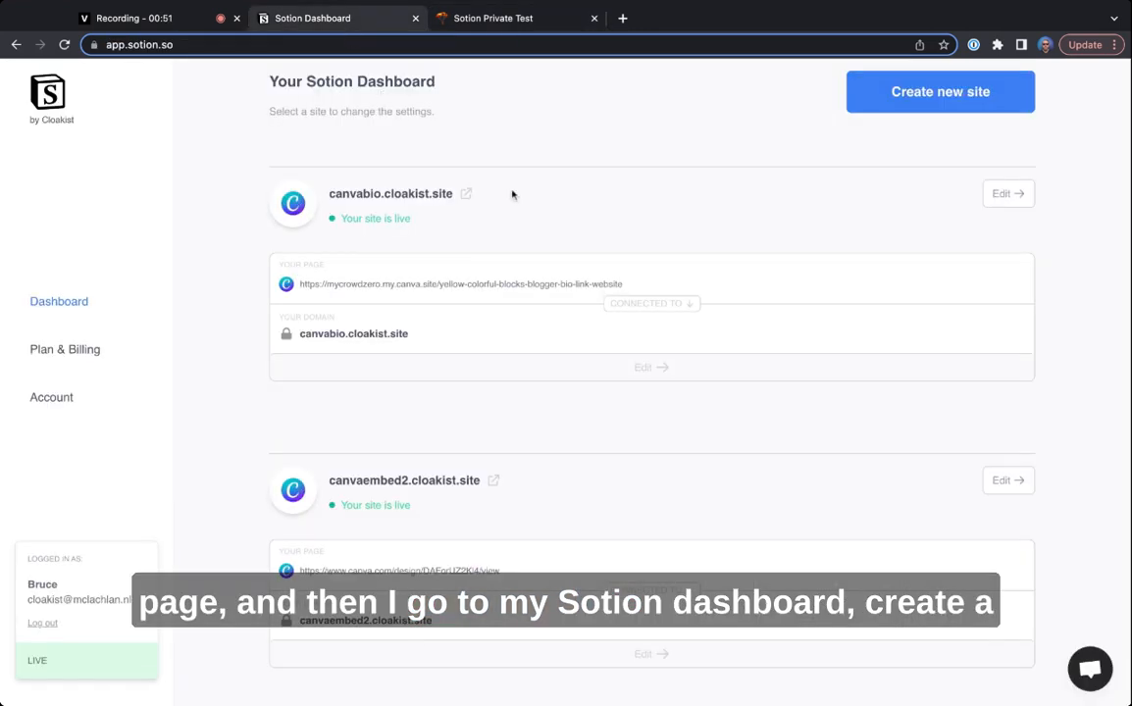
pyautogui.click(851, 96)
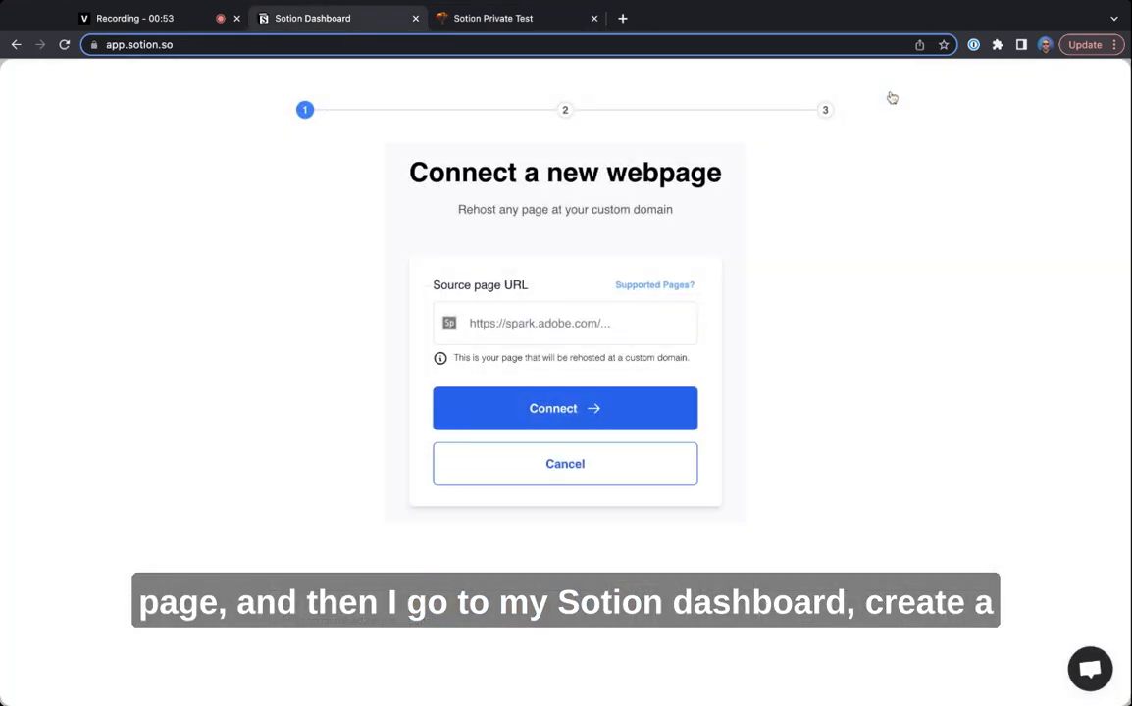
pyautogui.click(573, 322)
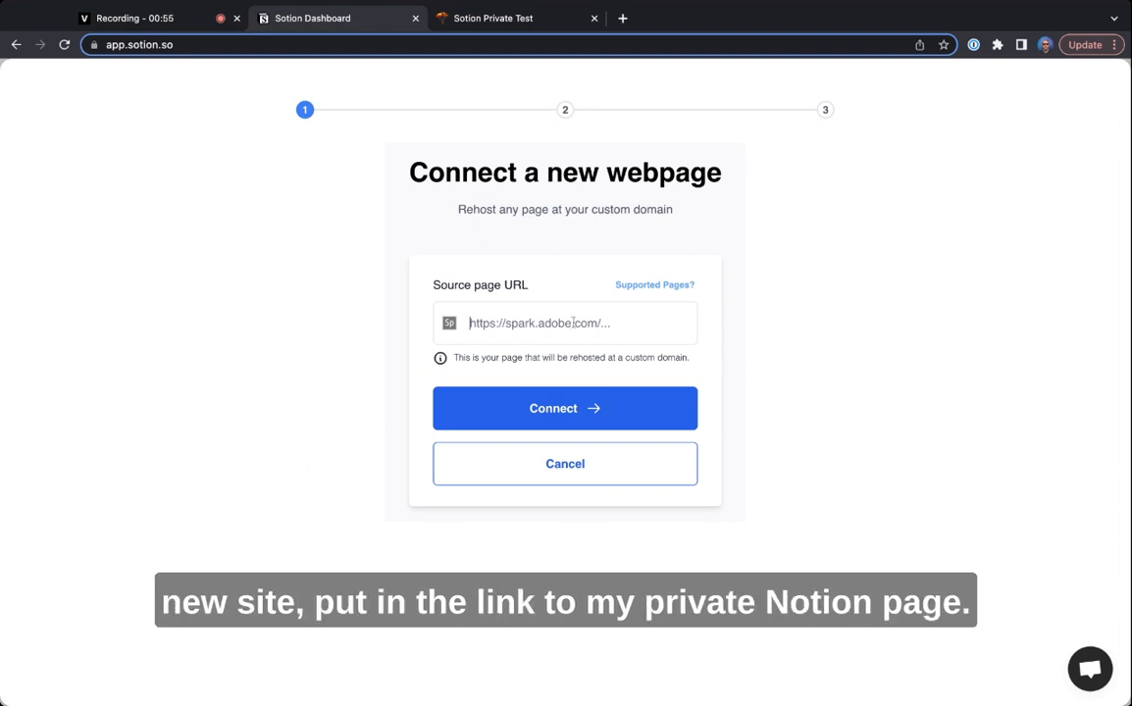
pyautogui.press('super+v')
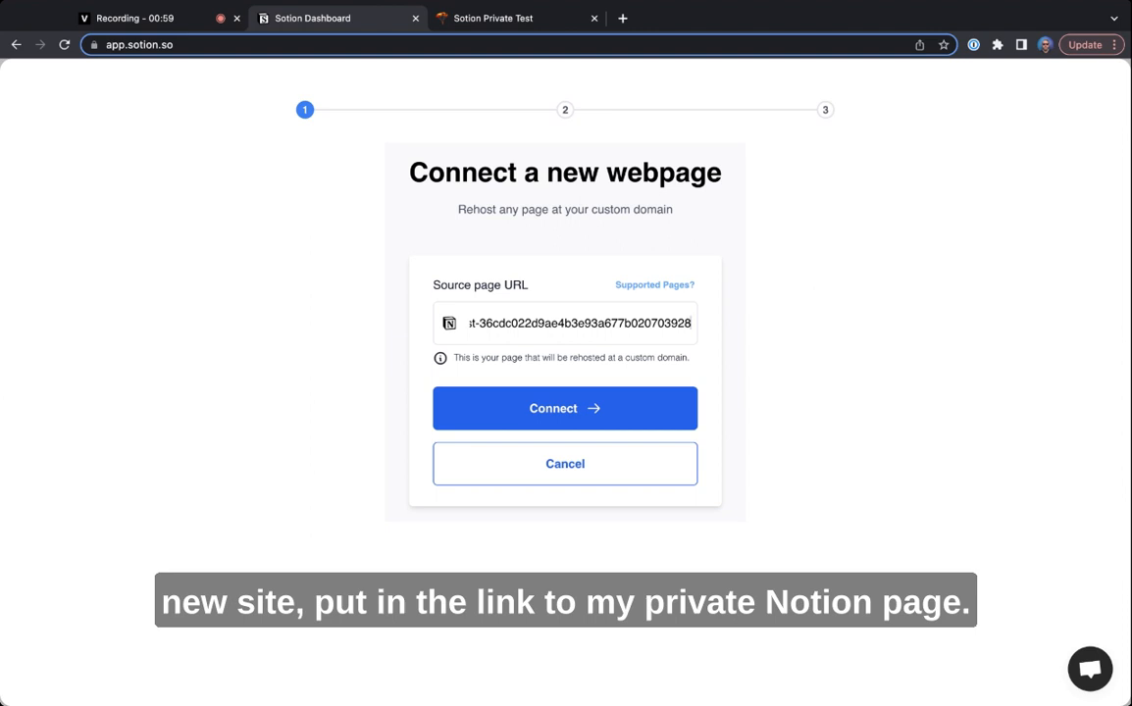
pyautogui.click(597, 344)
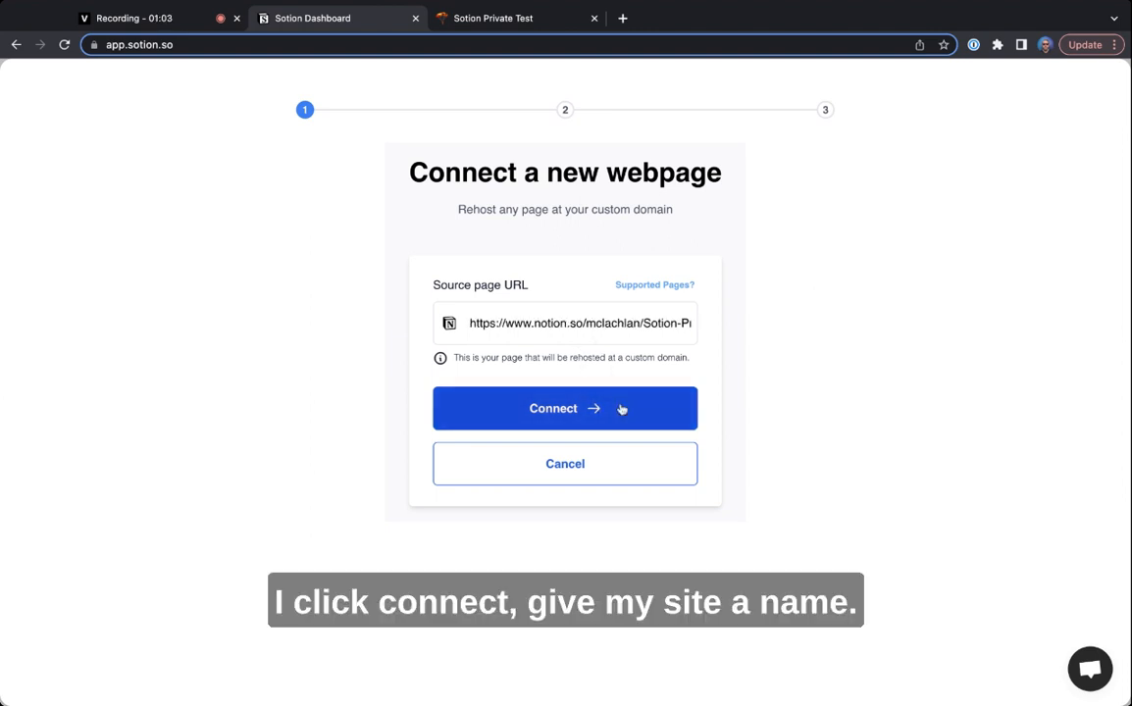
pyautogui.click(621, 410)
# - Name the website privatepage, create it and return to the dashboard
pyautogui.click(570, 323)
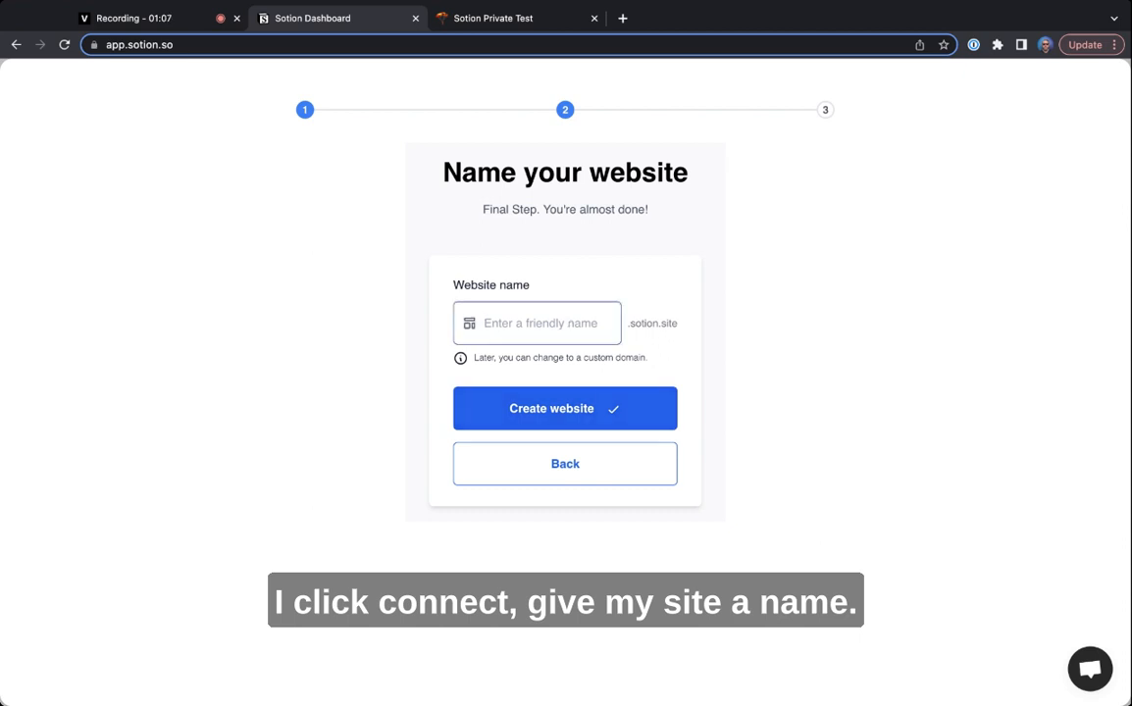
pyautogui.write('privatepage')
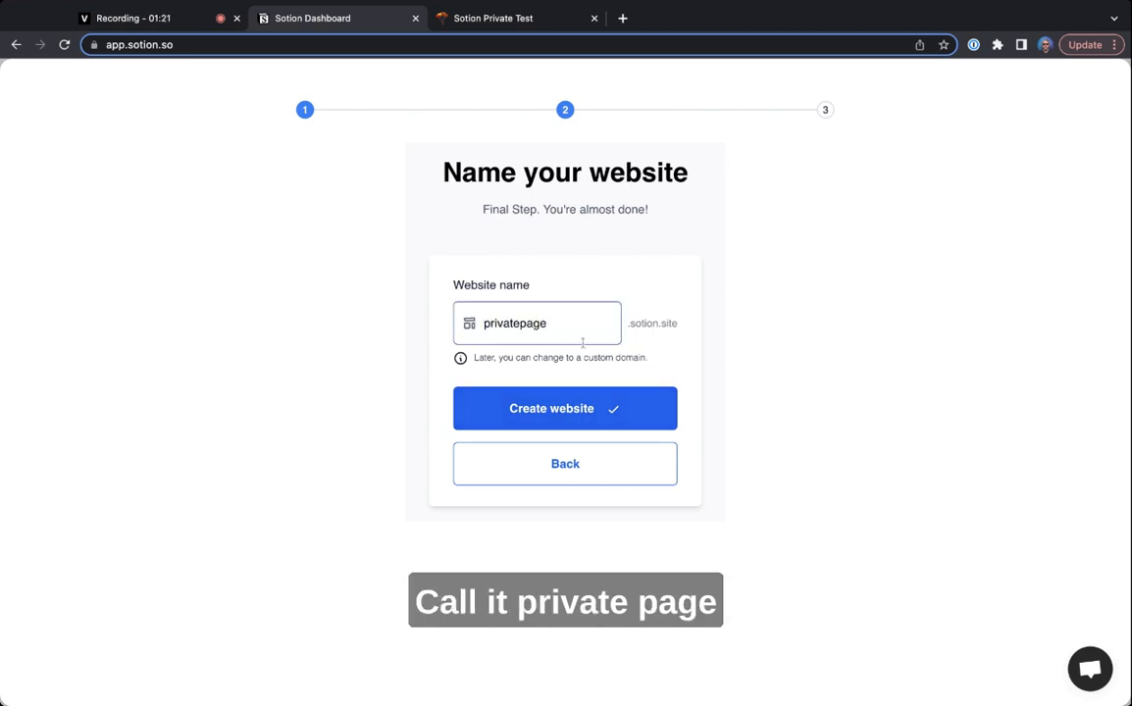
pyautogui.click(620, 414)
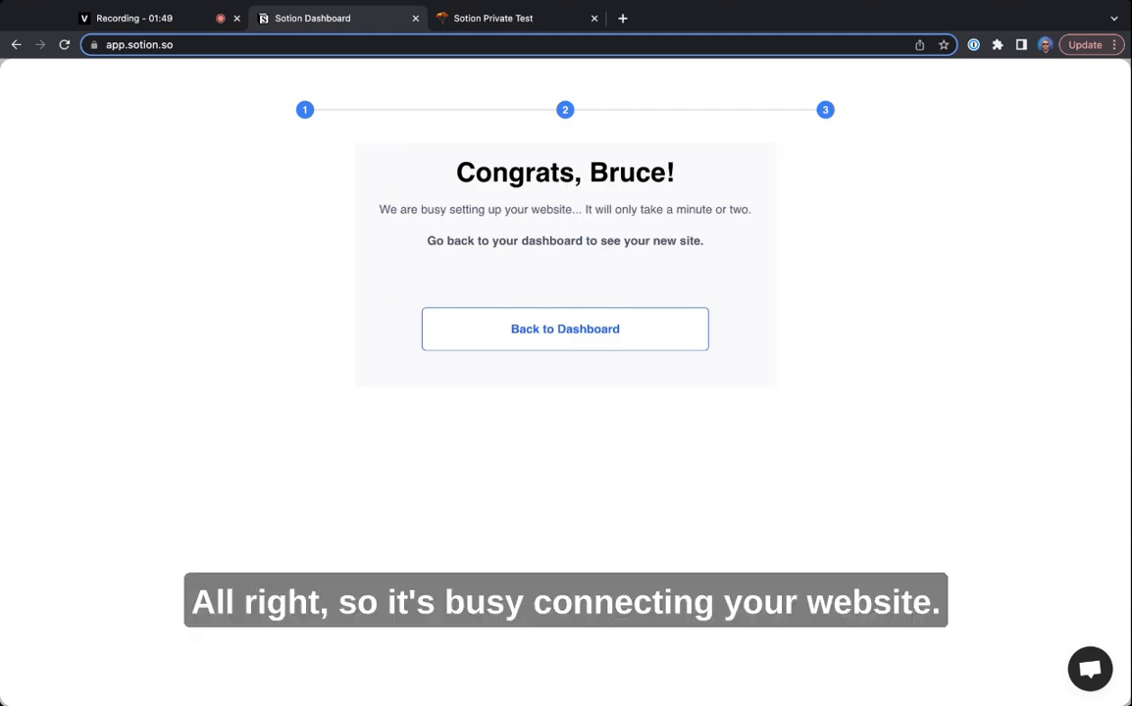
pyautogui.click(640, 336)
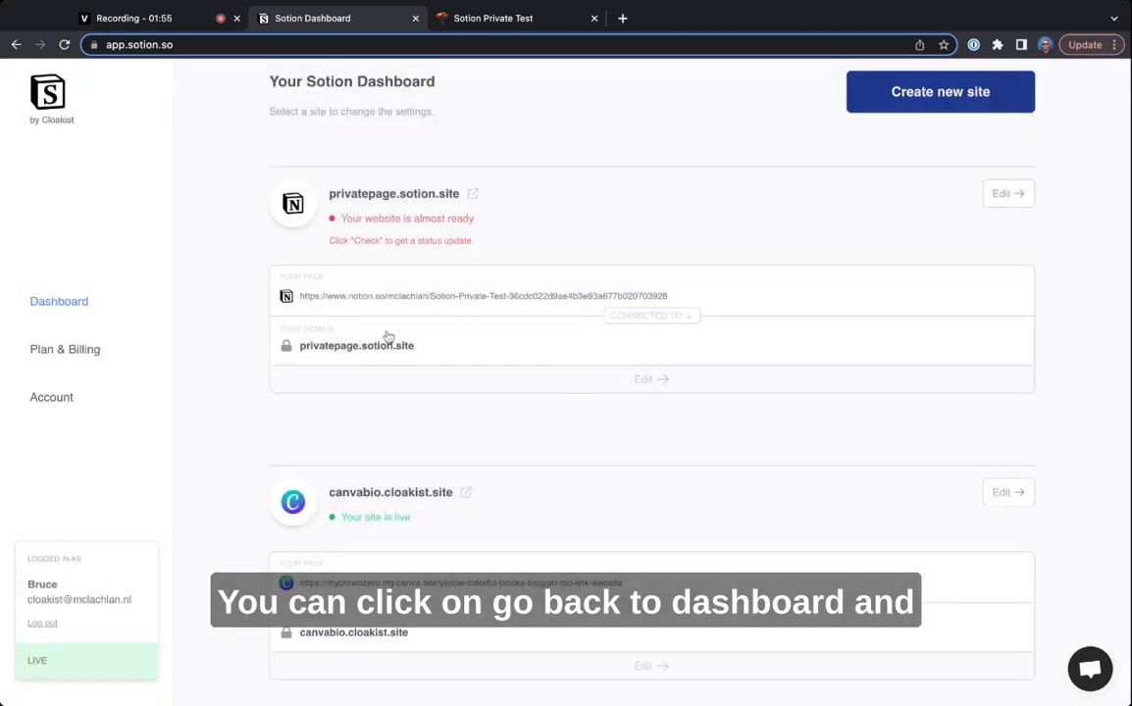
# - Check the status of privatepage.sotion.site and open its settings for editing
pyautogui.tripleClick(342, 216)
pyautogui.click(342, 216)
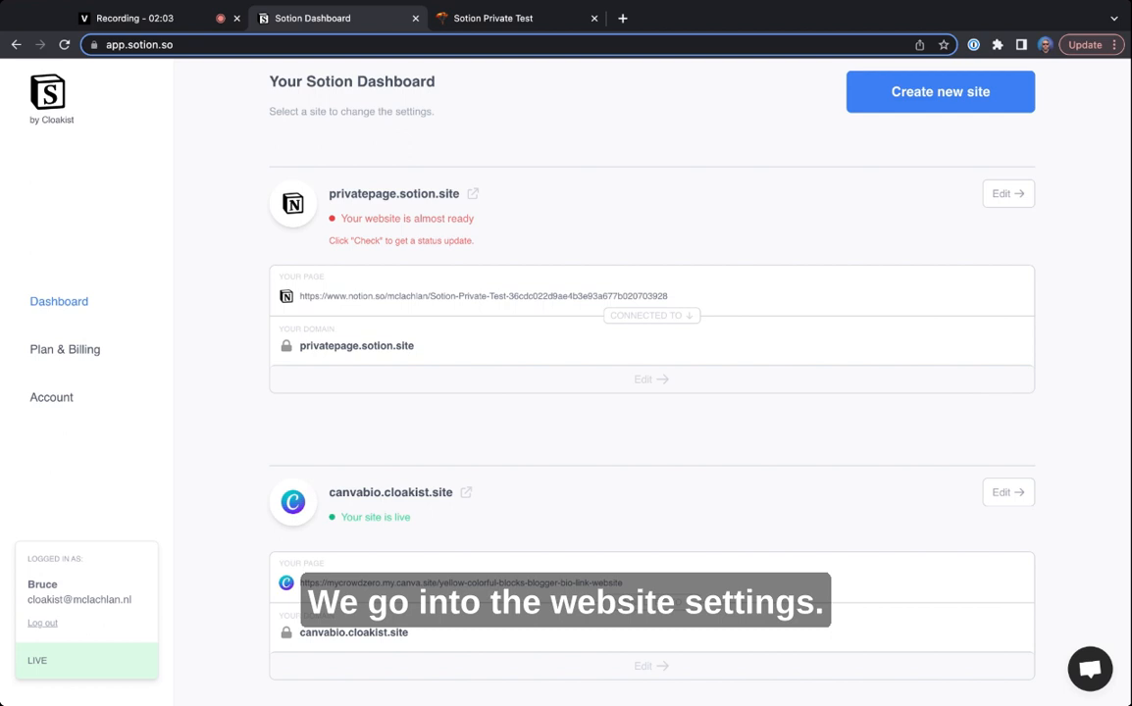
pyautogui.click(652, 379)
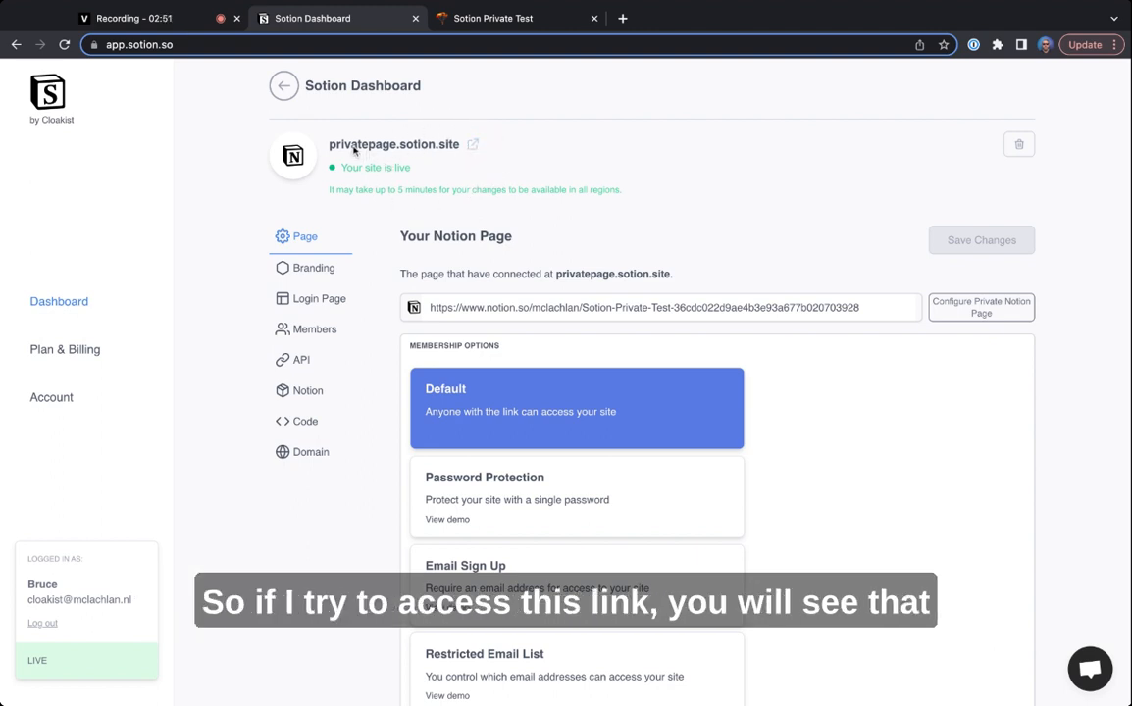
# - Visit privatepage.sotion.site to check whether its content is accessible, and close the opened page
pyautogui.click(473, 145)
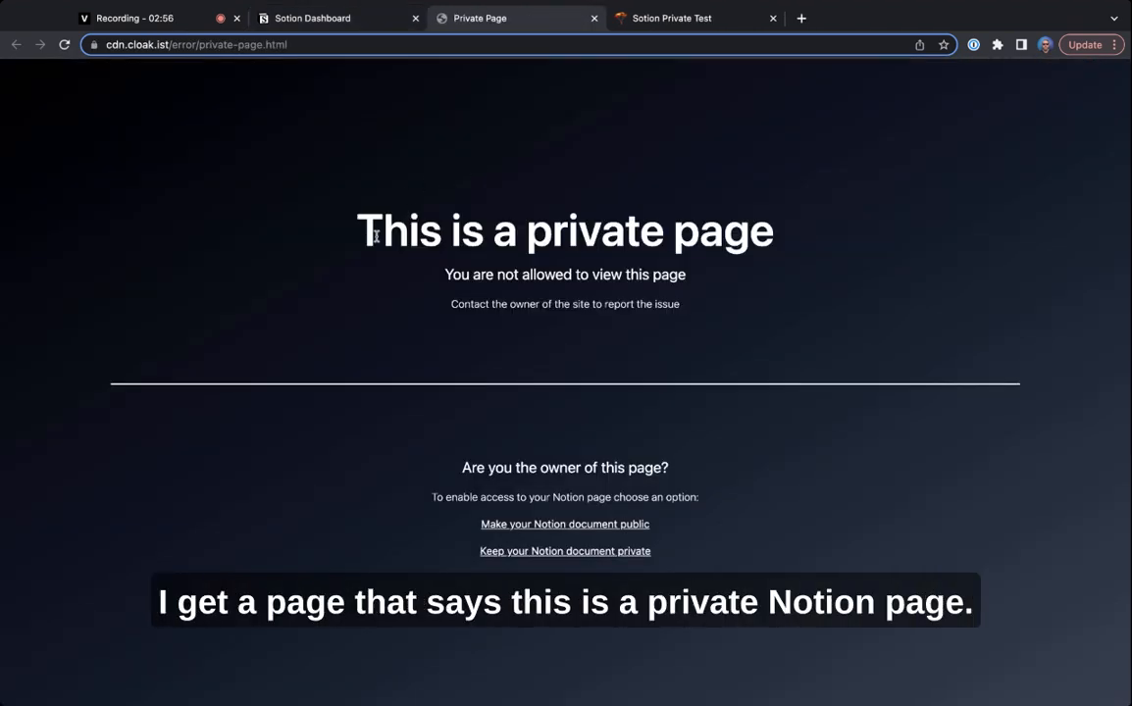
pyautogui.moveTo(375, 236); pyautogui.dragTo(348, 234)
pyautogui.tripleClick(348, 234)
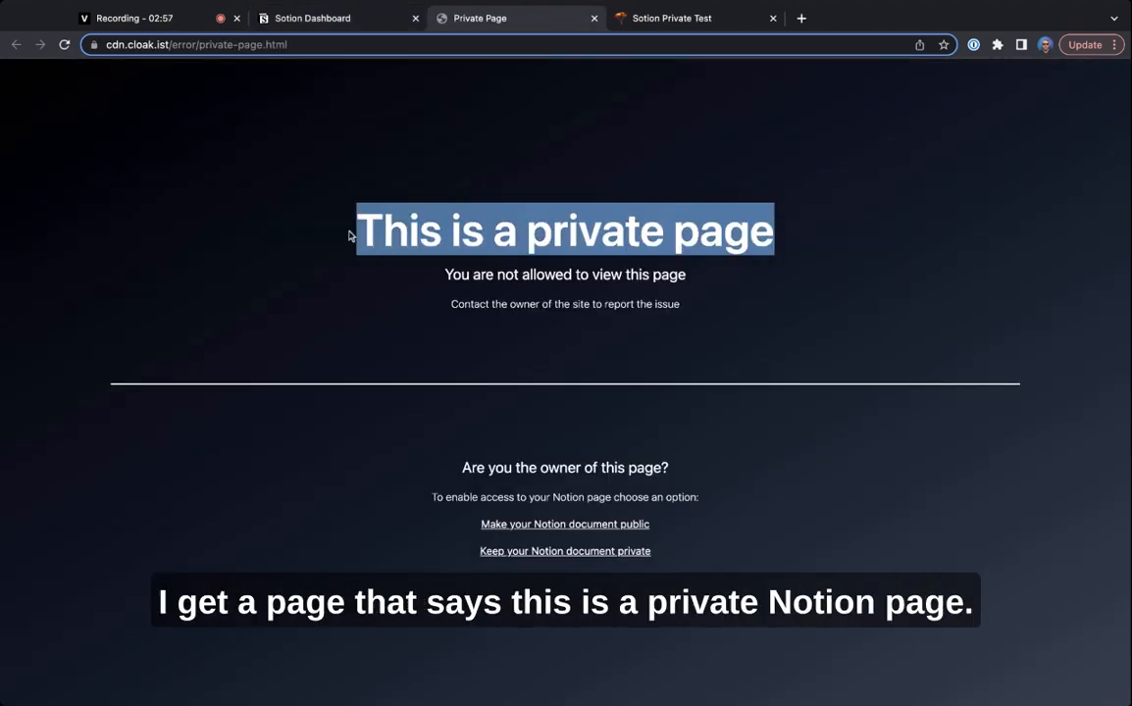
pyautogui.click(494, 275)
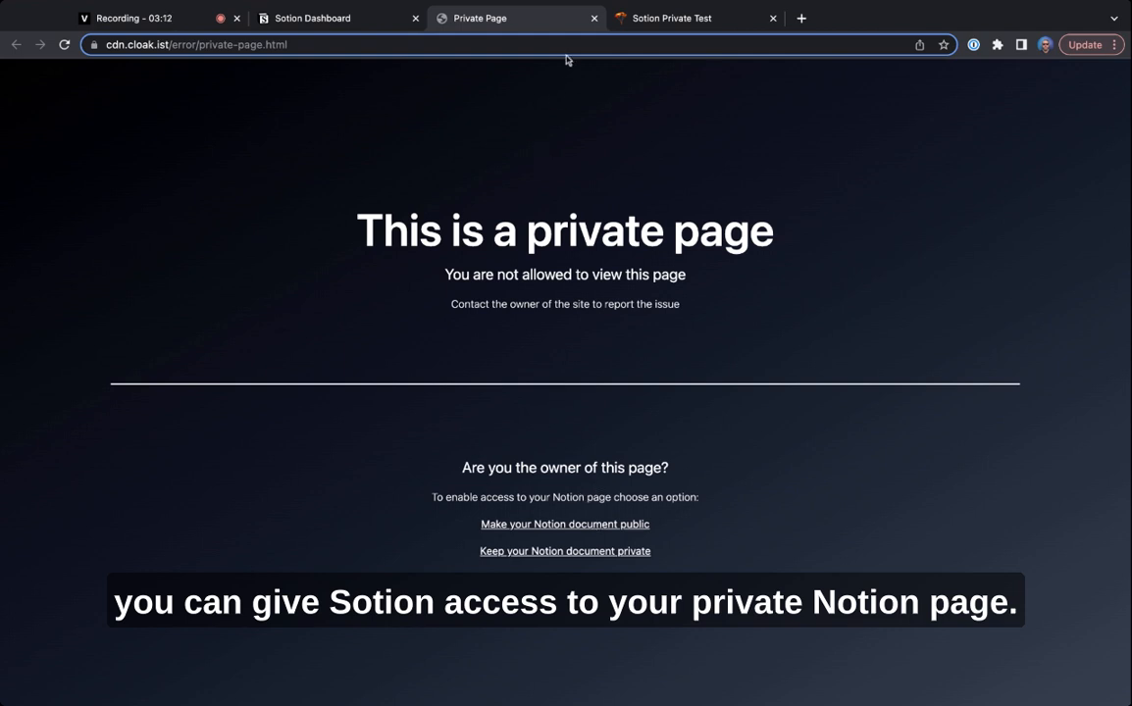
pyautogui.click(594, 18)
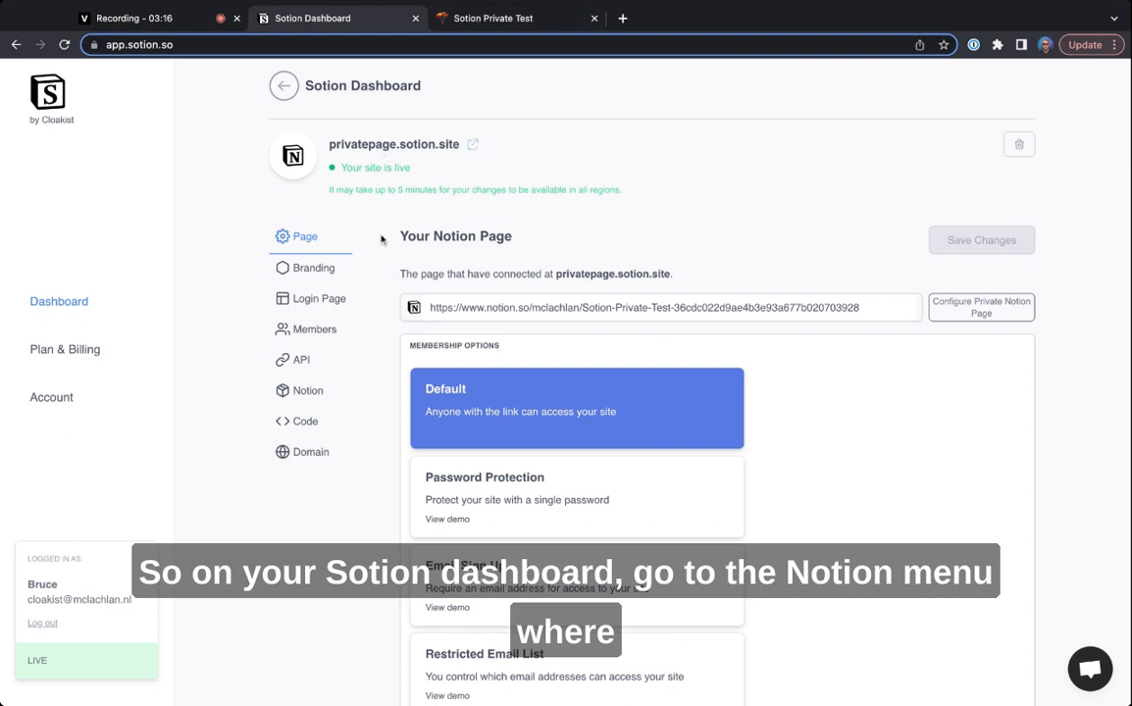
# - Enable the private page option in the site's Notion settings and review the API token and user ID fields it requires
pyautogui.click(308, 392)
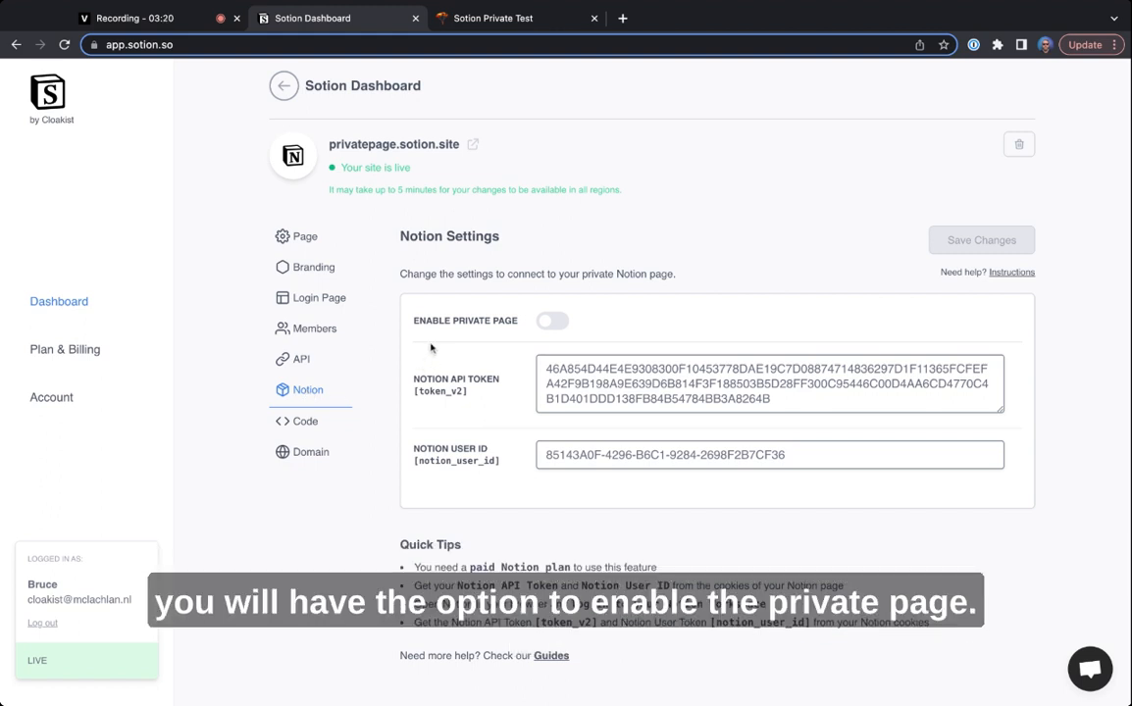
pyautogui.click(548, 322)
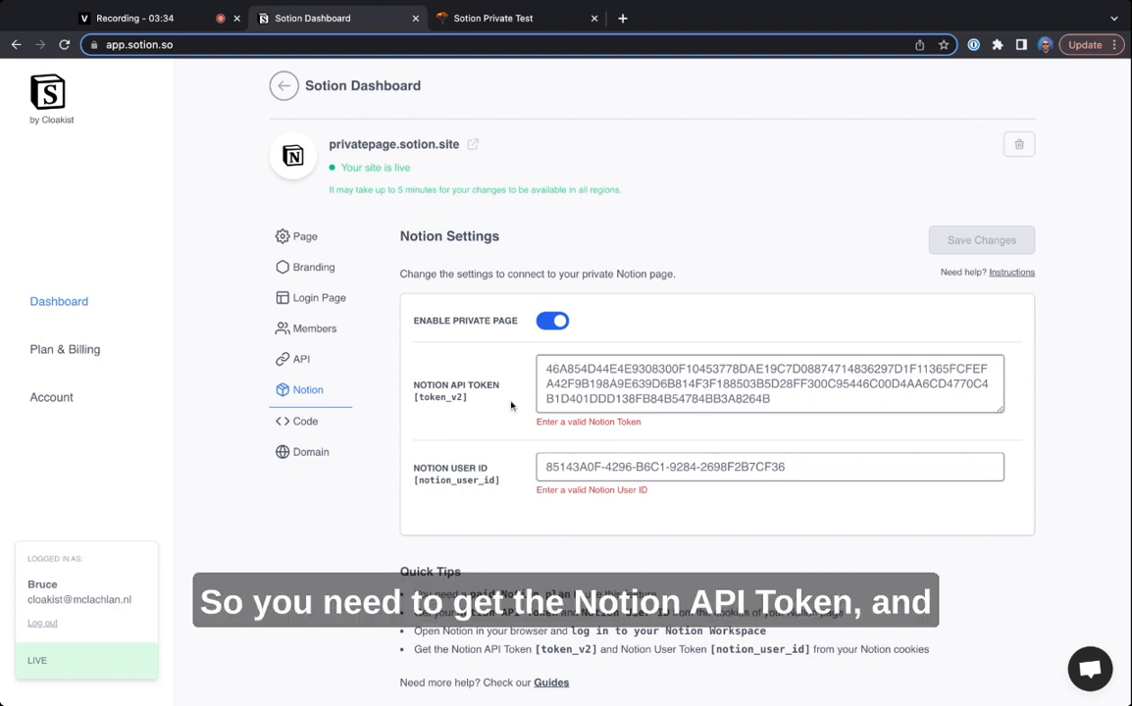
pyautogui.moveTo(413, 388); pyautogui.dragTo(488, 387)
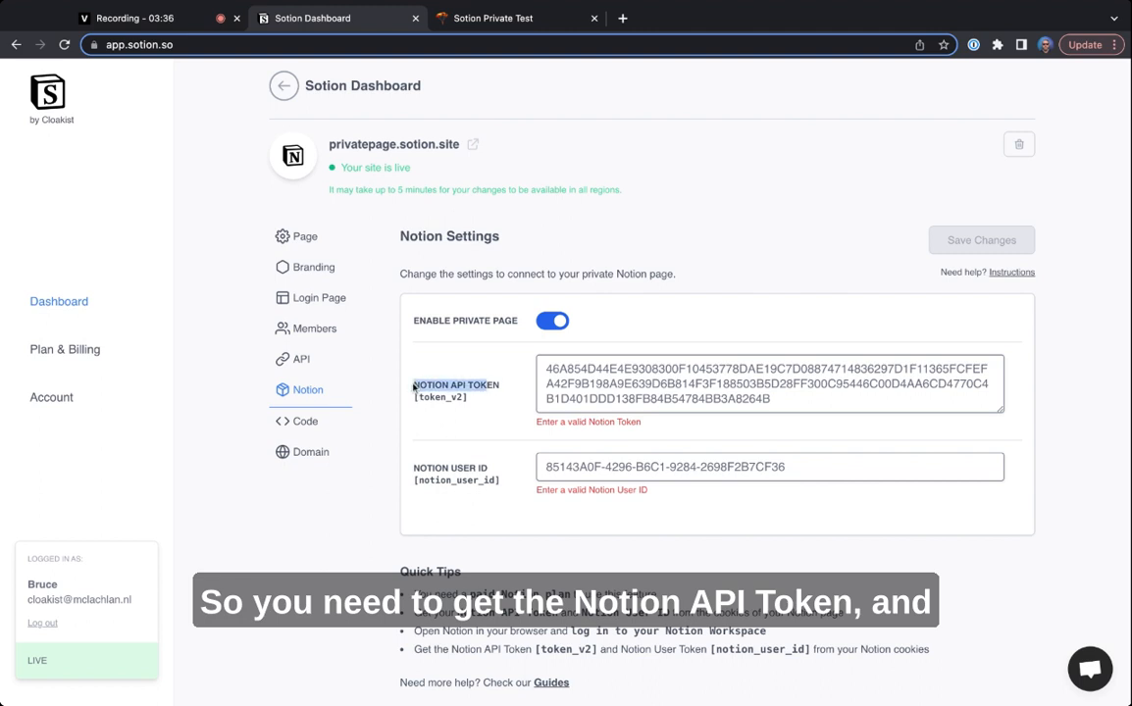
pyautogui.click(412, 387)
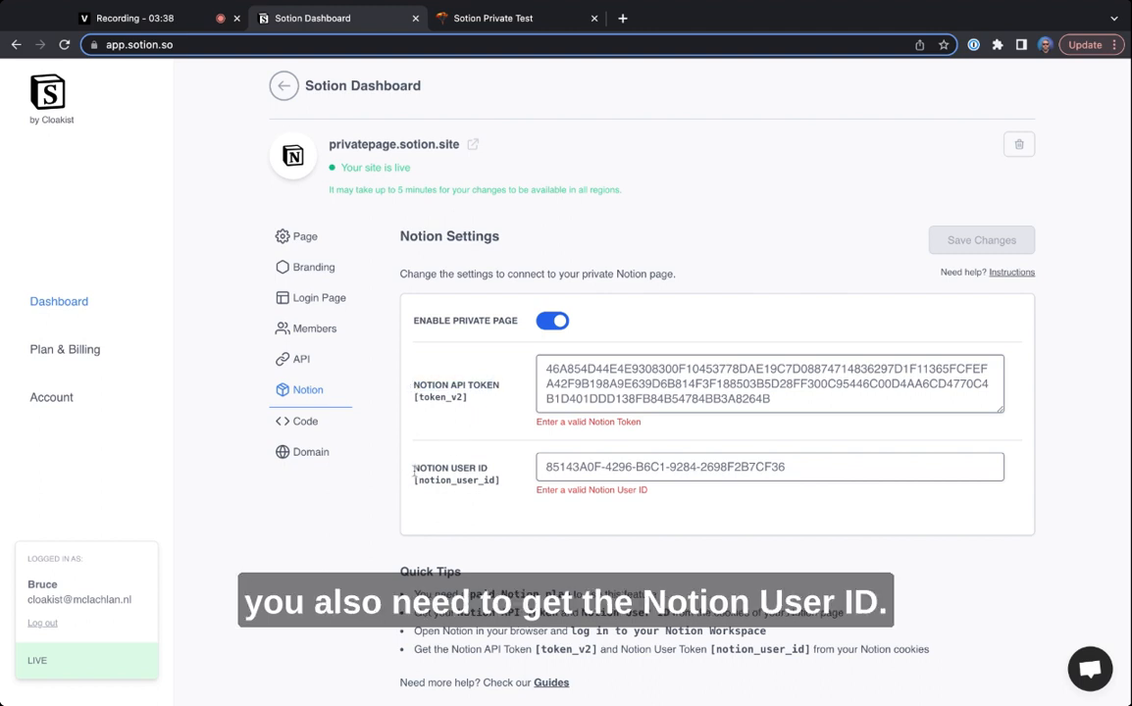
pyautogui.moveTo(413, 469); pyautogui.dragTo(487, 469)
pyautogui.click(412, 470)
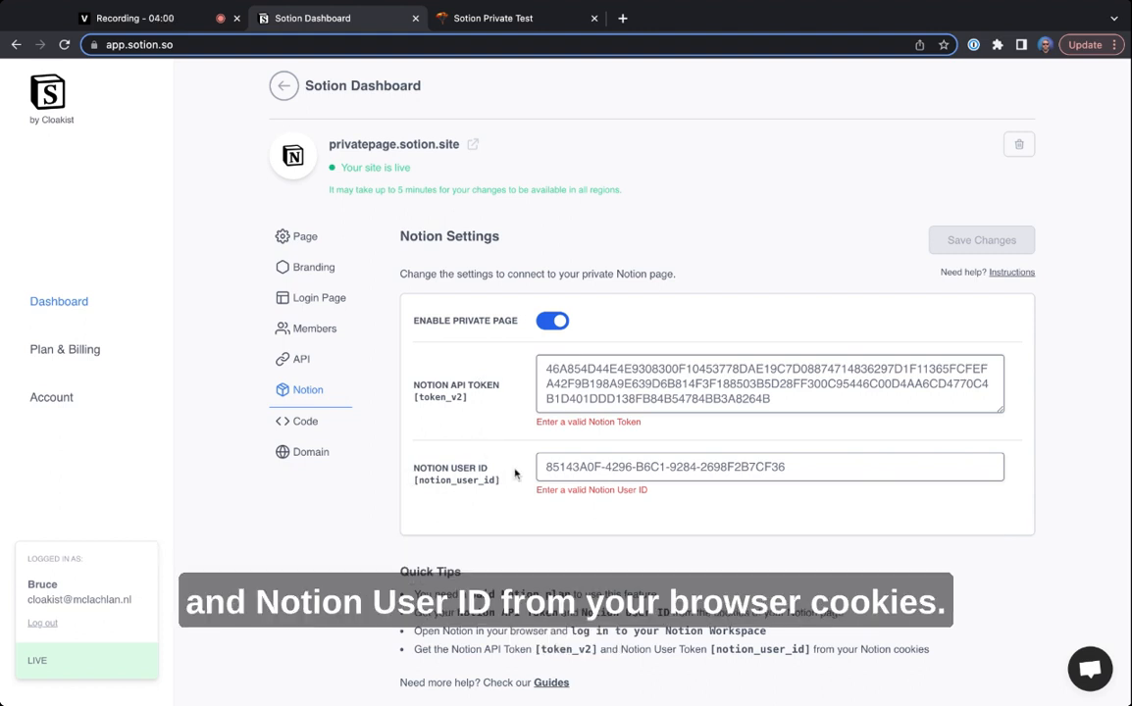
pyautogui.click(510, 21)
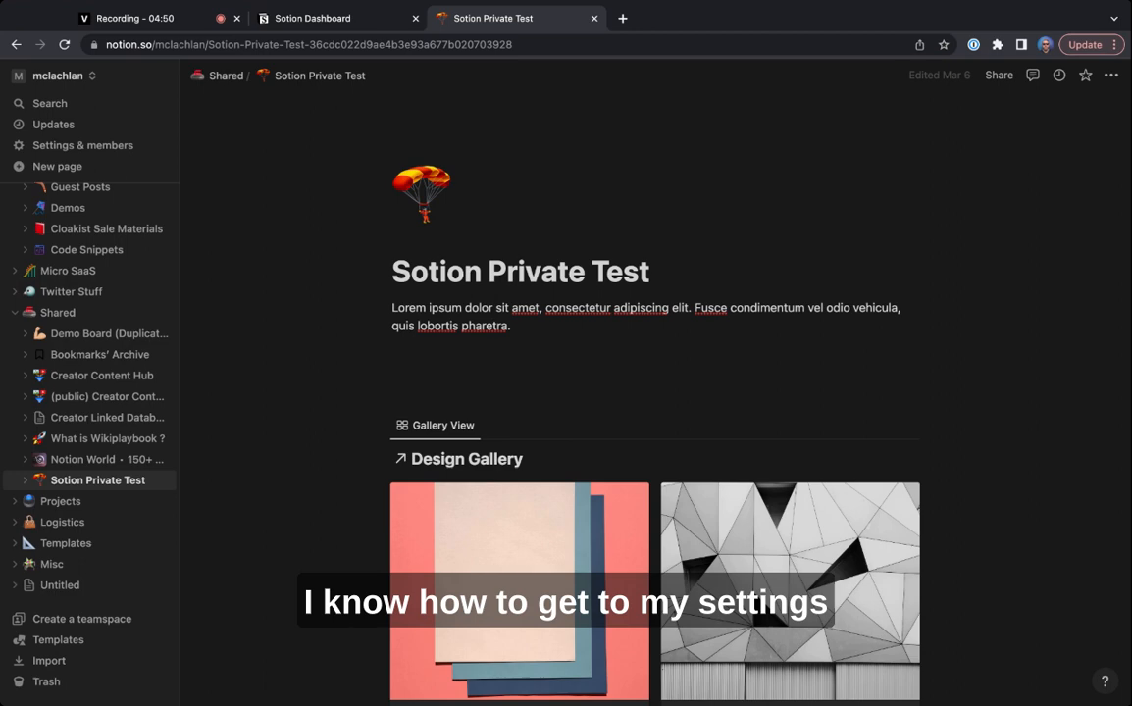
pyautogui.press('super+alt+i')
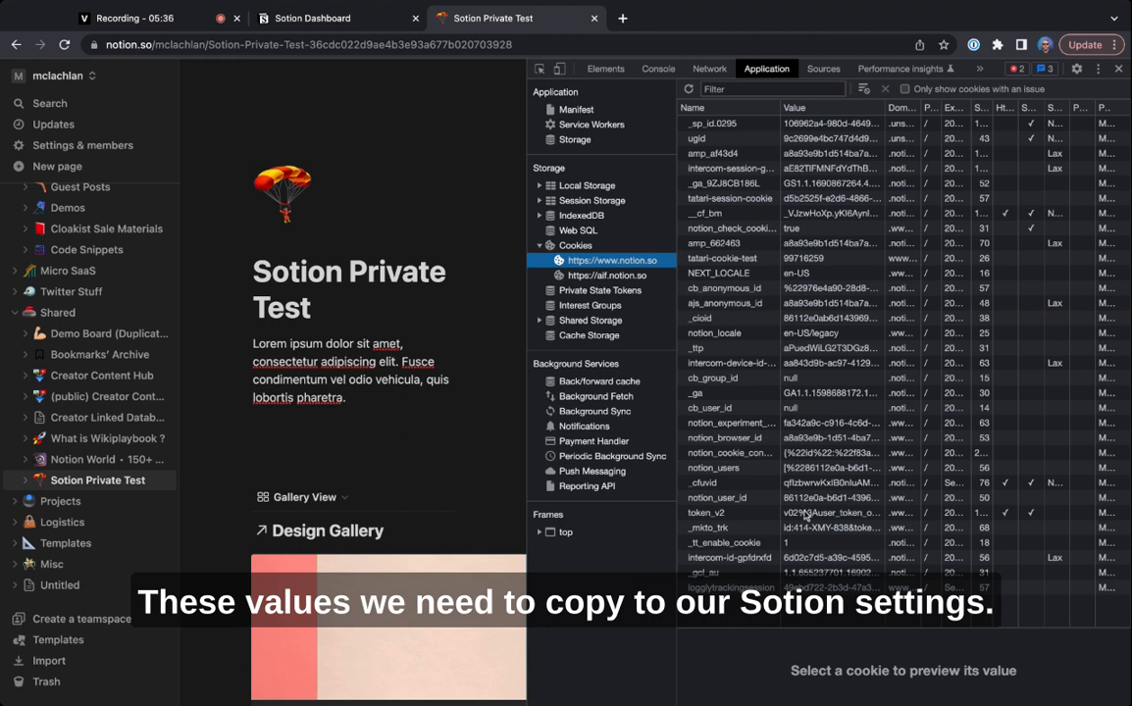
pyautogui.click(730, 516)
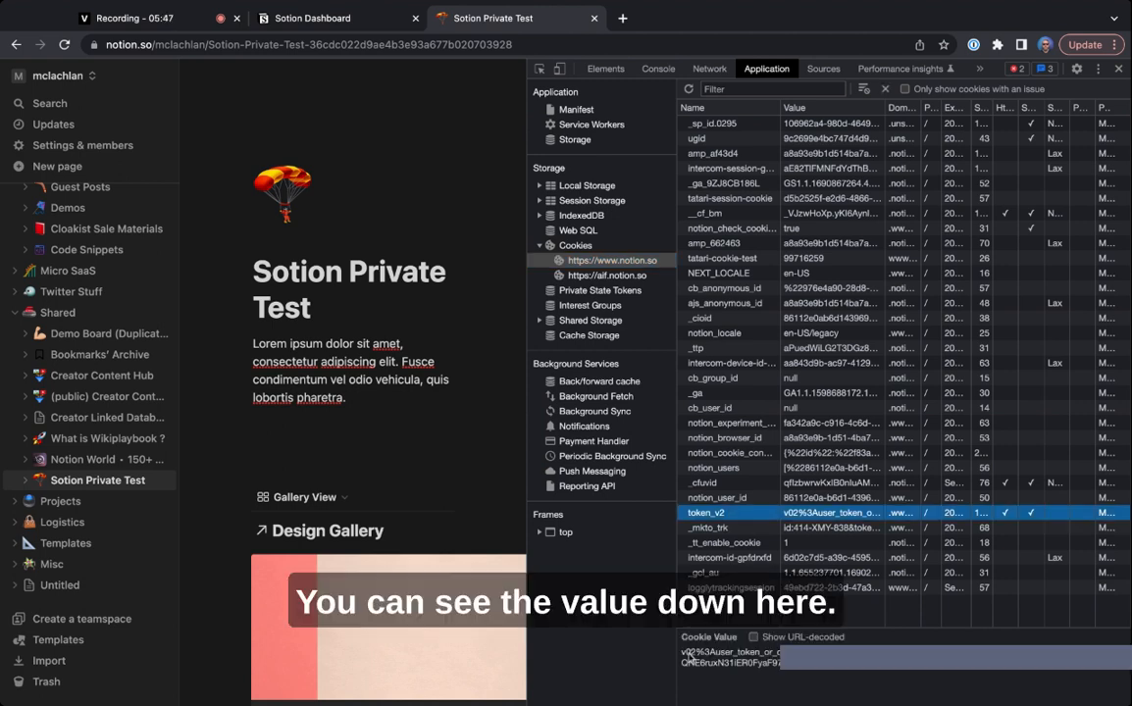
pyautogui.click(683, 658)
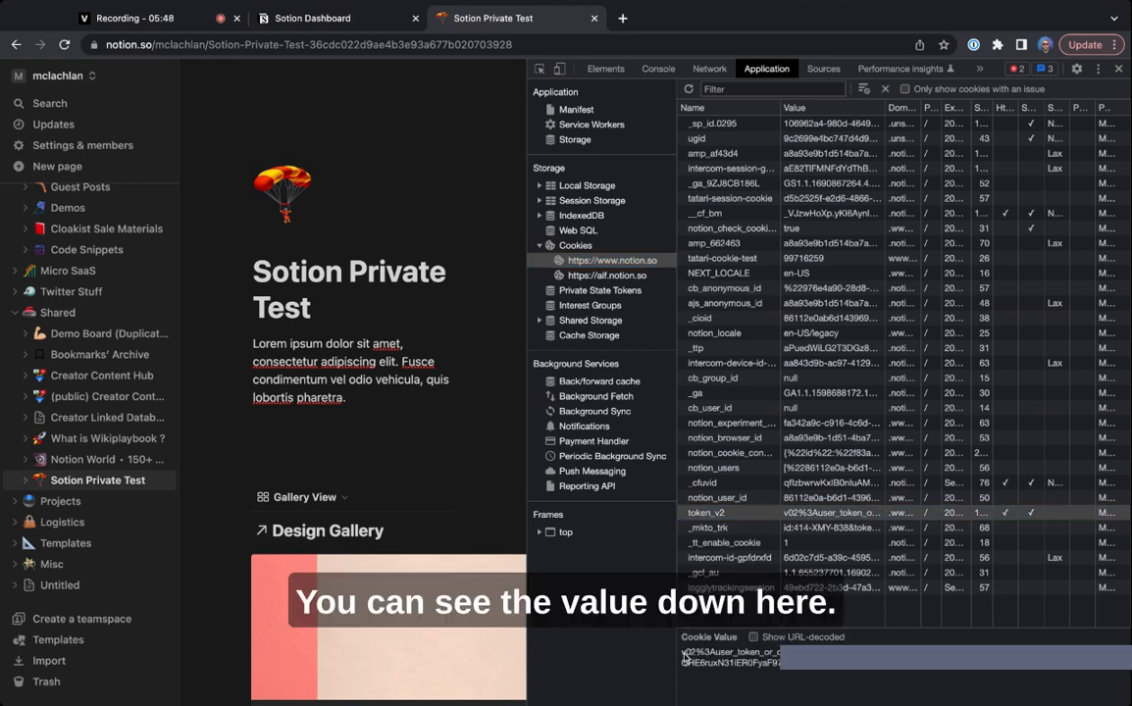
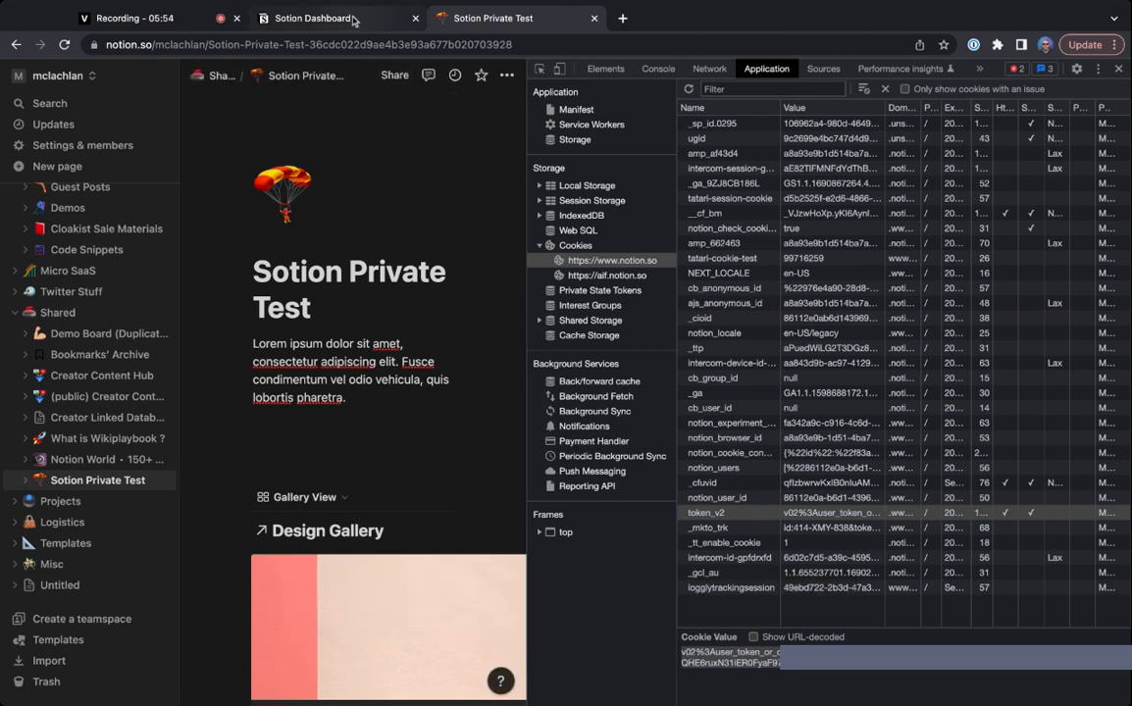
# - Switch back to the Sotion Dashboard and paste the copied token_v2 cookie value as the Notion API token
pyautogui.click(353, 19)
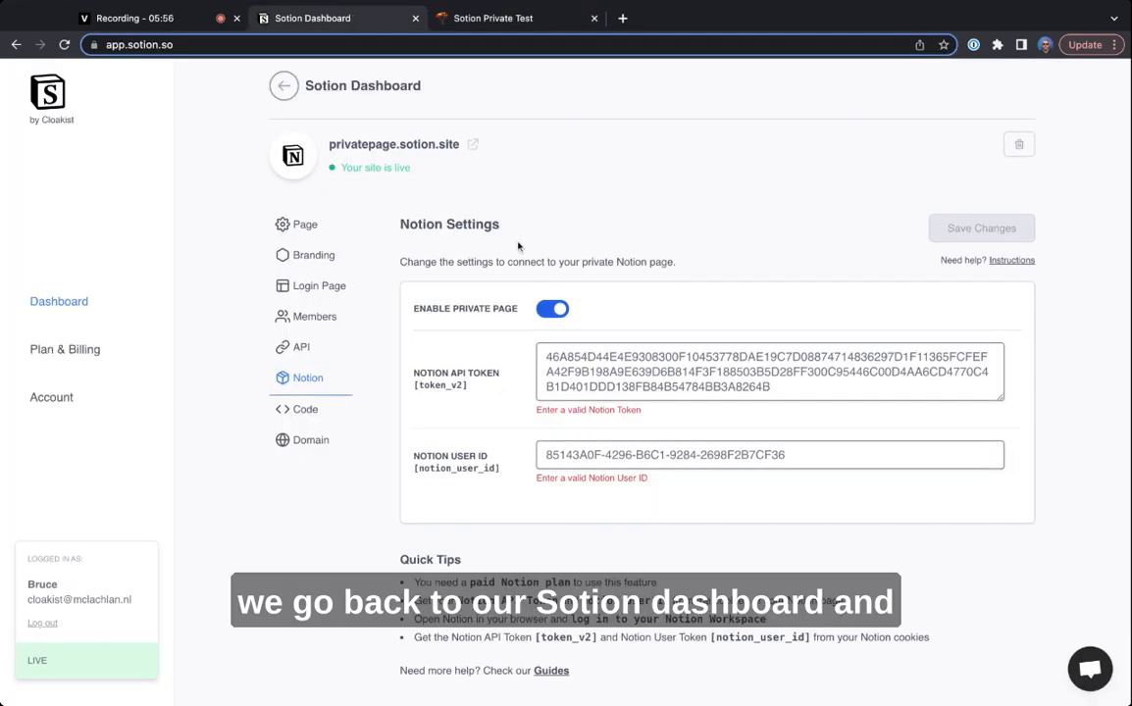
pyautogui.click(555, 356)
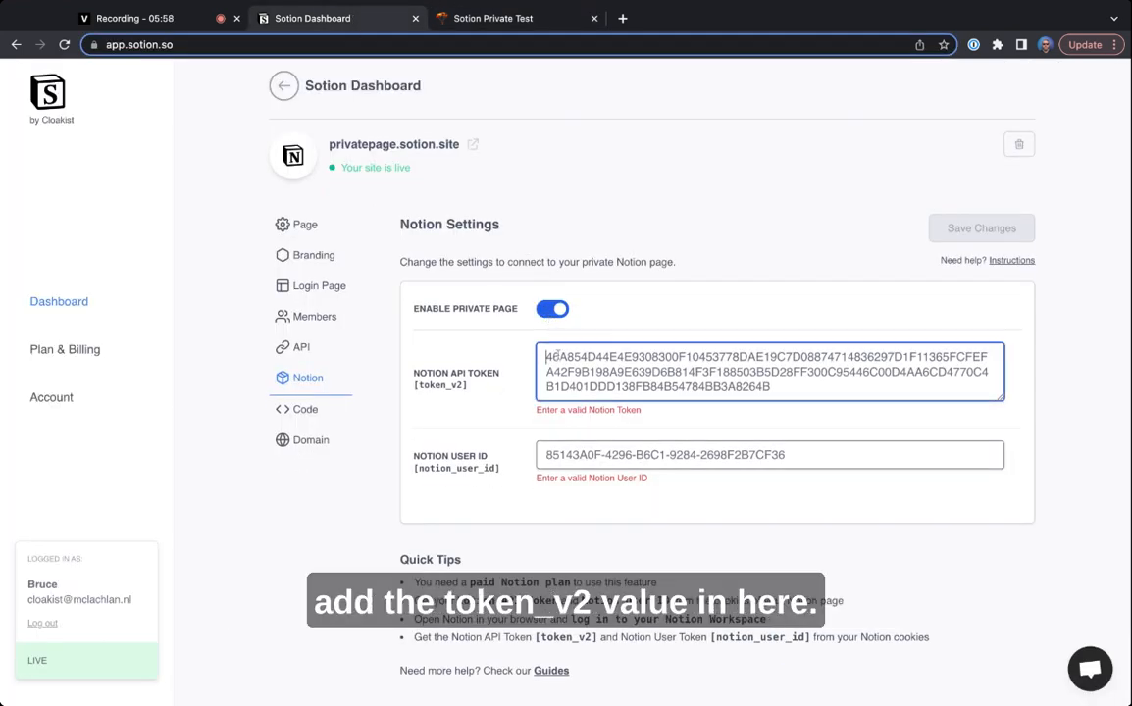
pyautogui.press('super+a')
pyautogui.press('super+v')
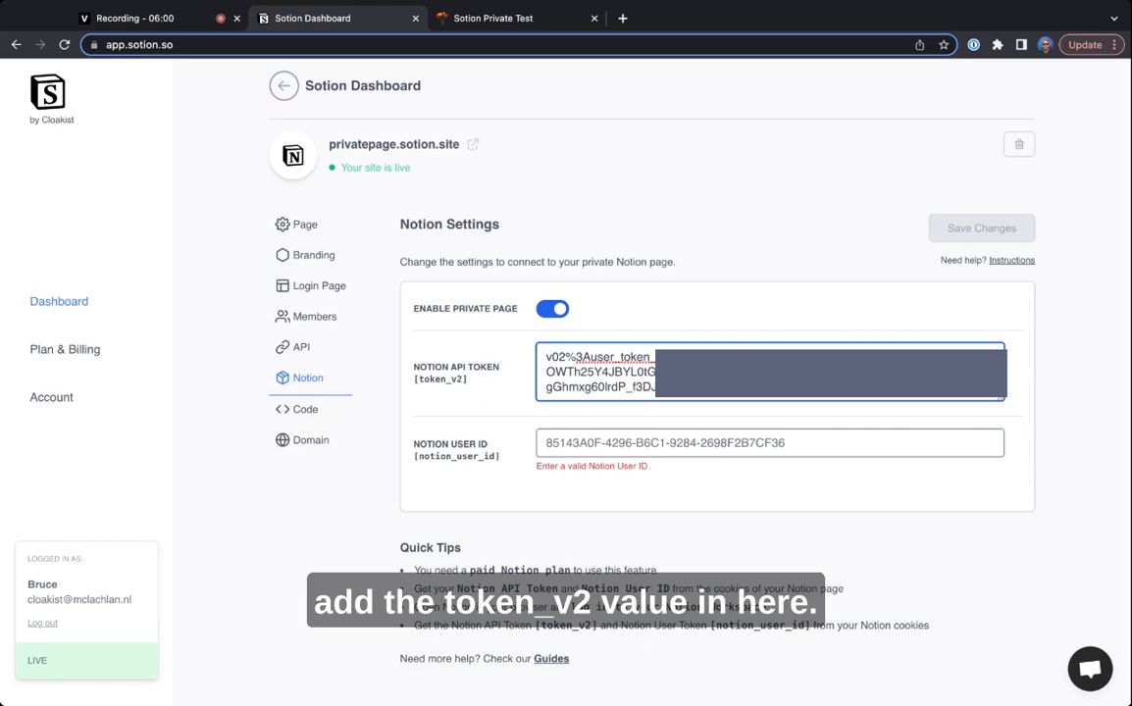
# - Return to the Sotion Private Test page in Notion and copy the notion_user_id cookie's value from the developer tools
pyautogui.click(626, 440)
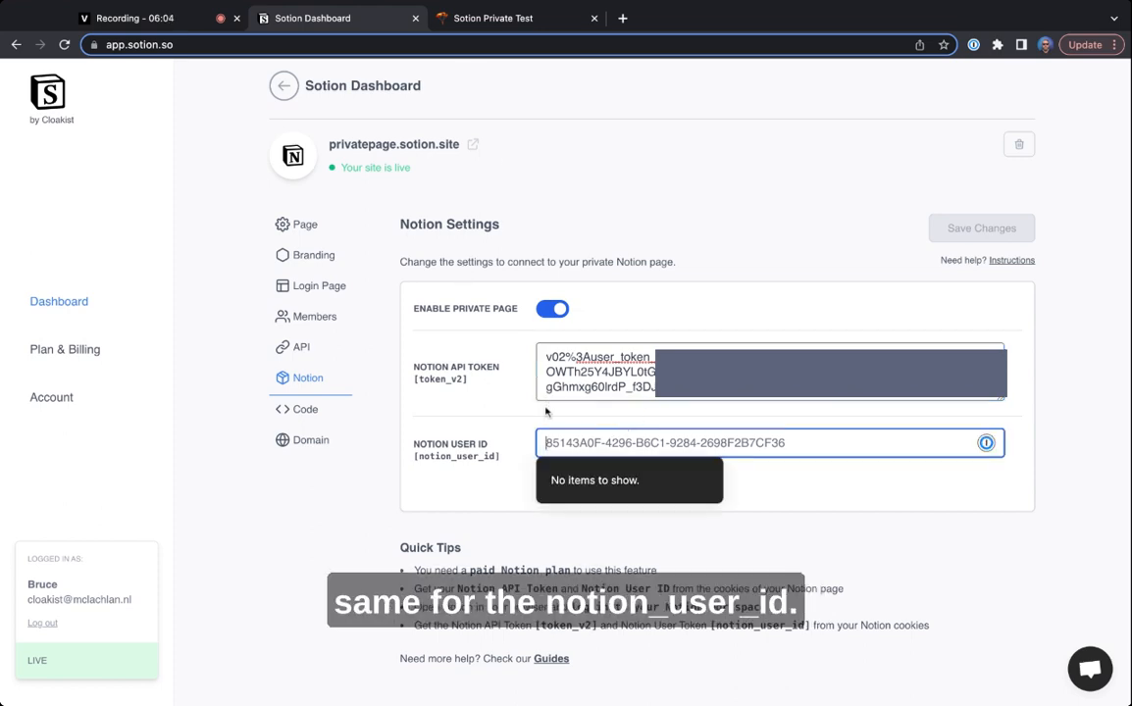
pyautogui.click(490, 24)
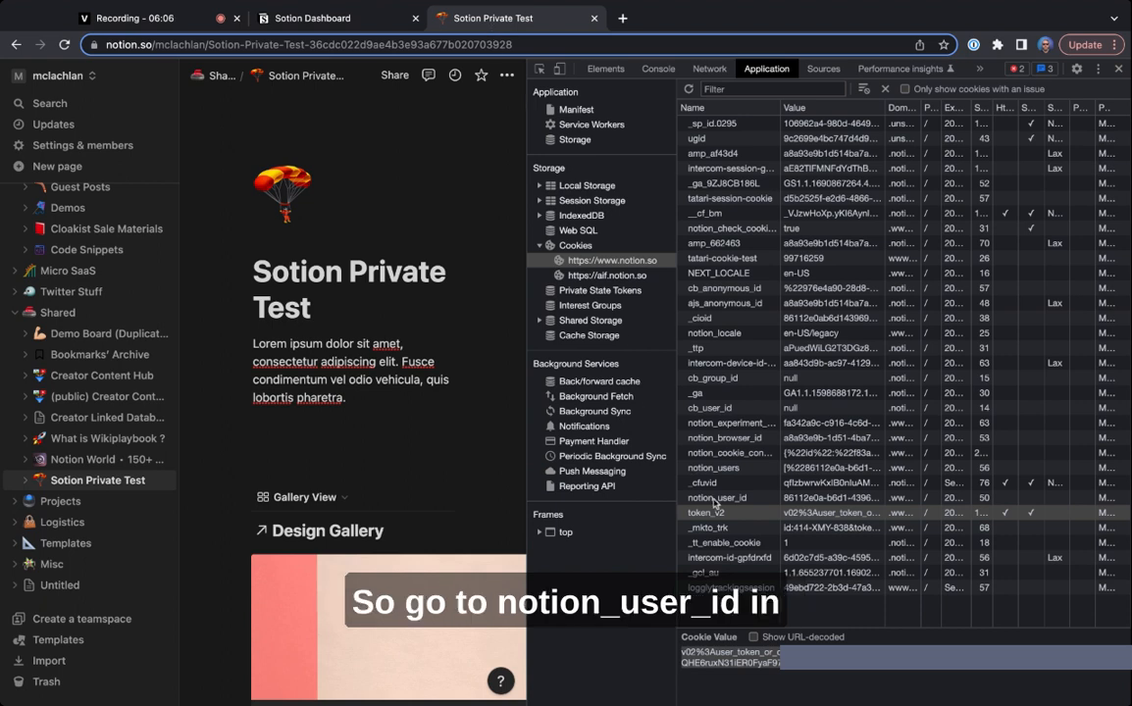
pyautogui.click(716, 498)
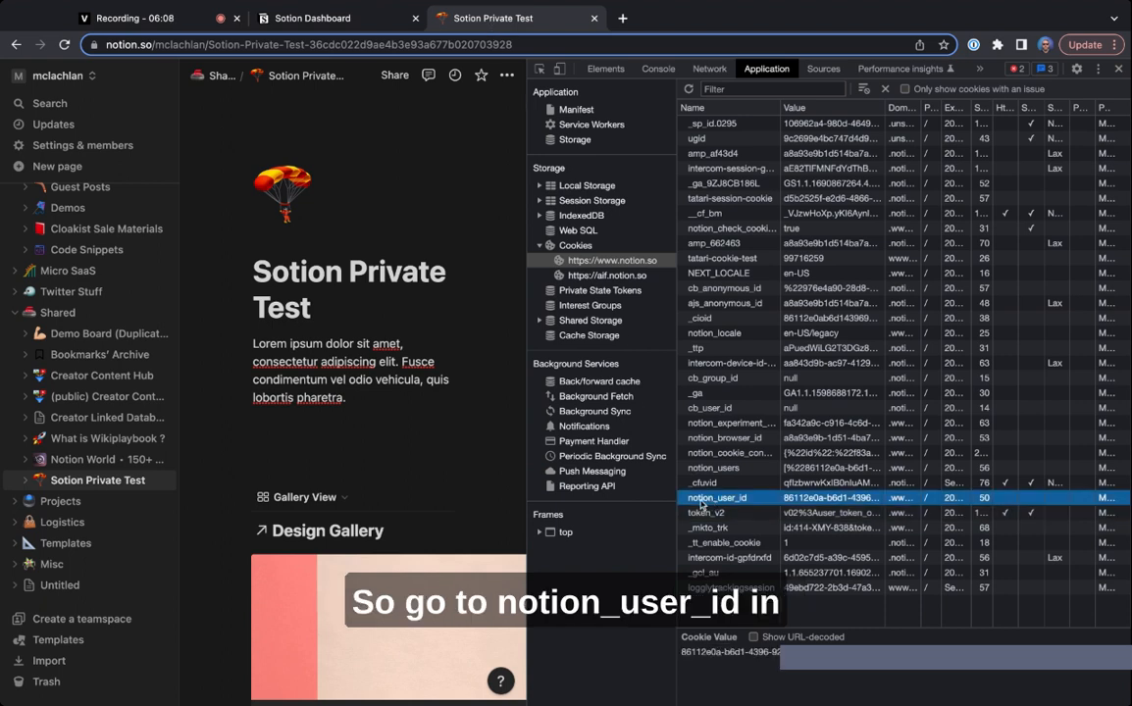
pyautogui.click(695, 654)
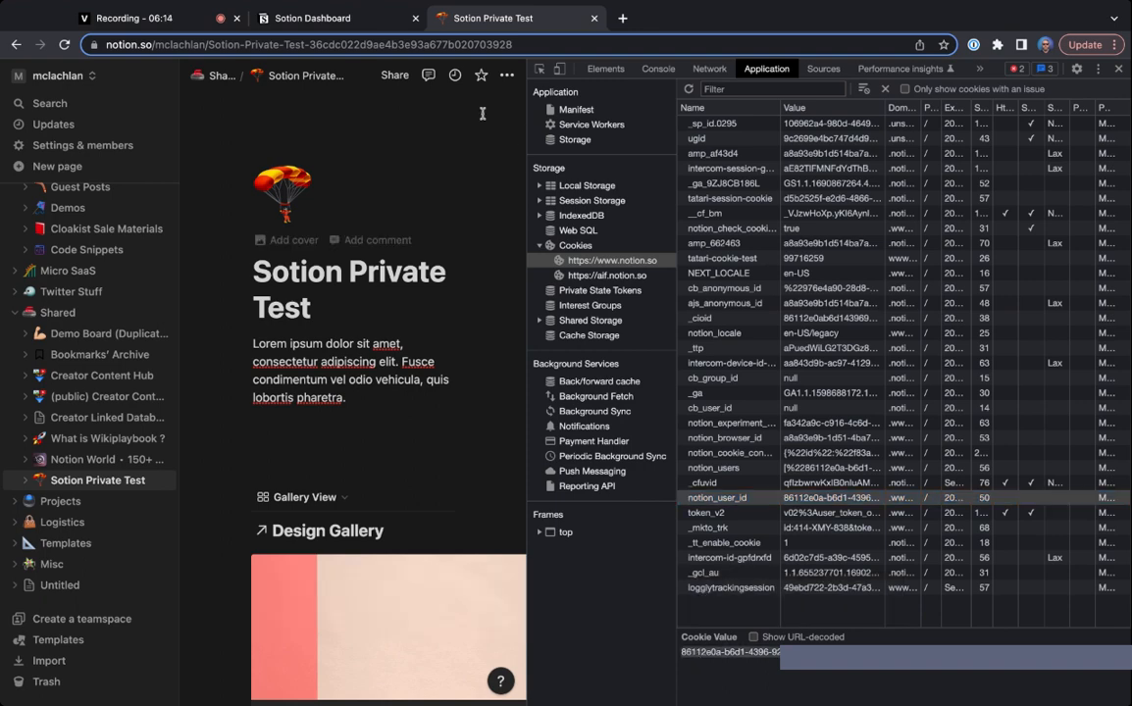
# - Paste the copied notion_user_id value as the Notion user ID in the Sotion Dashboard and save the Notion settings
pyautogui.click(316, 17)
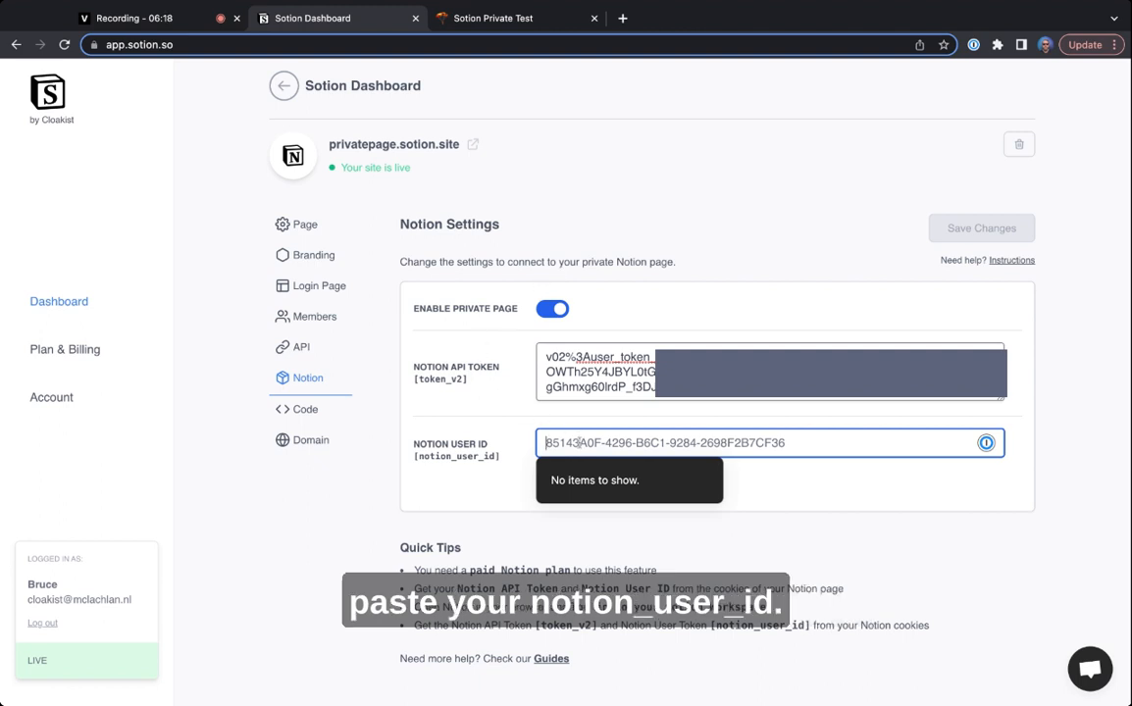
pyautogui.press('super+a')
pyautogui.press('super+v')
pyautogui.click(483, 471)
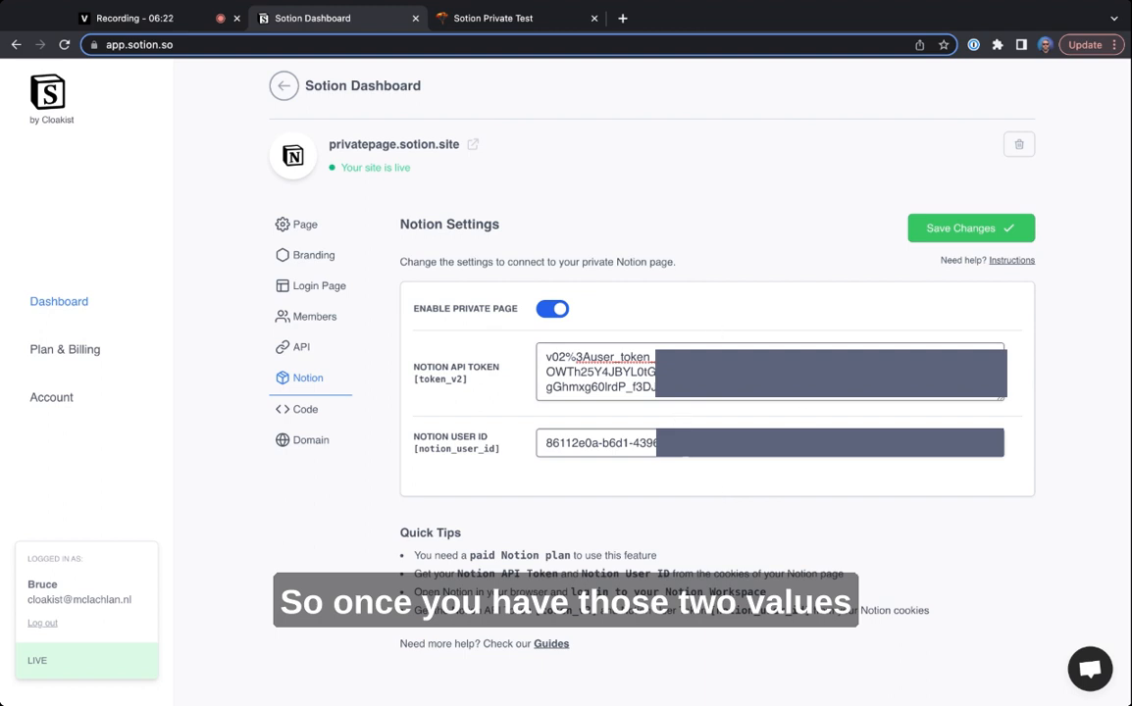
pyautogui.click(949, 230)
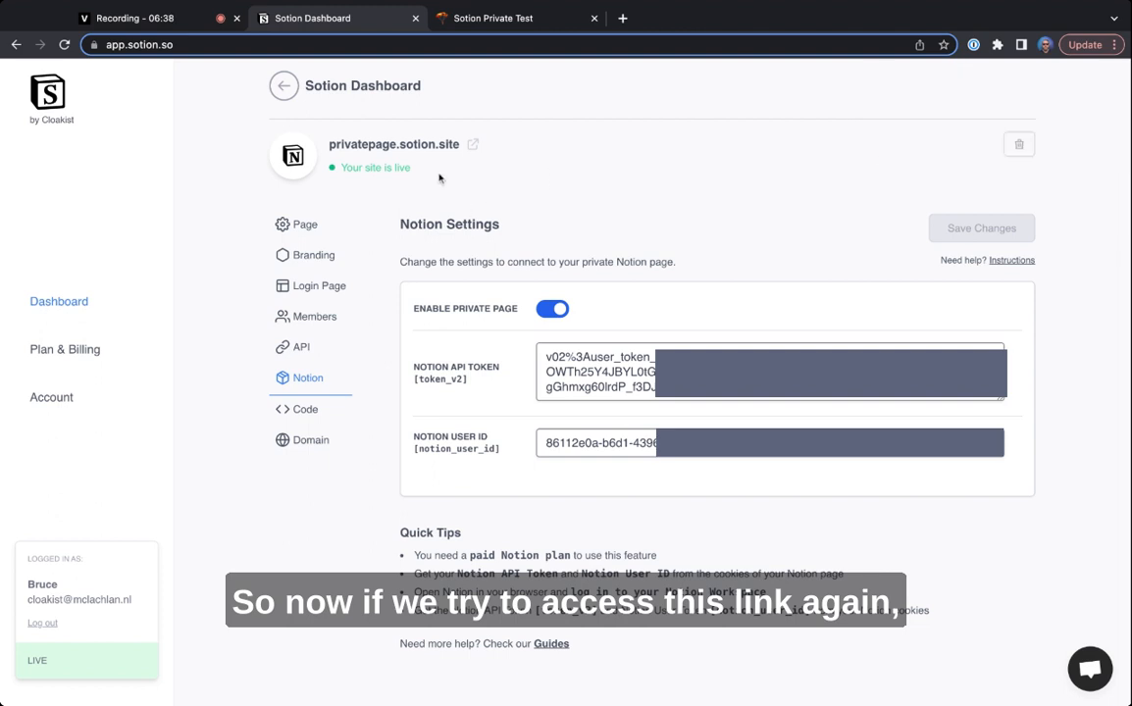
# - Visit privatepage.sotion.site from the dashboard to check whether the private page's content loads
pyautogui.doubleClick(330, 146)
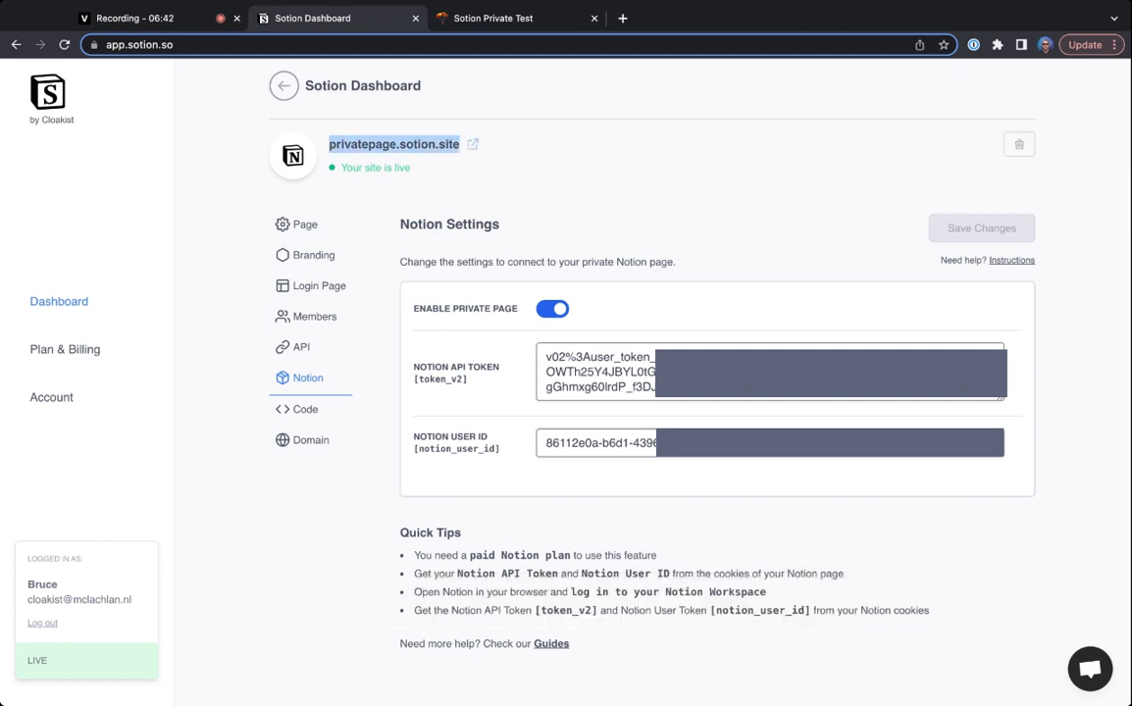
pyautogui.click(472, 145)
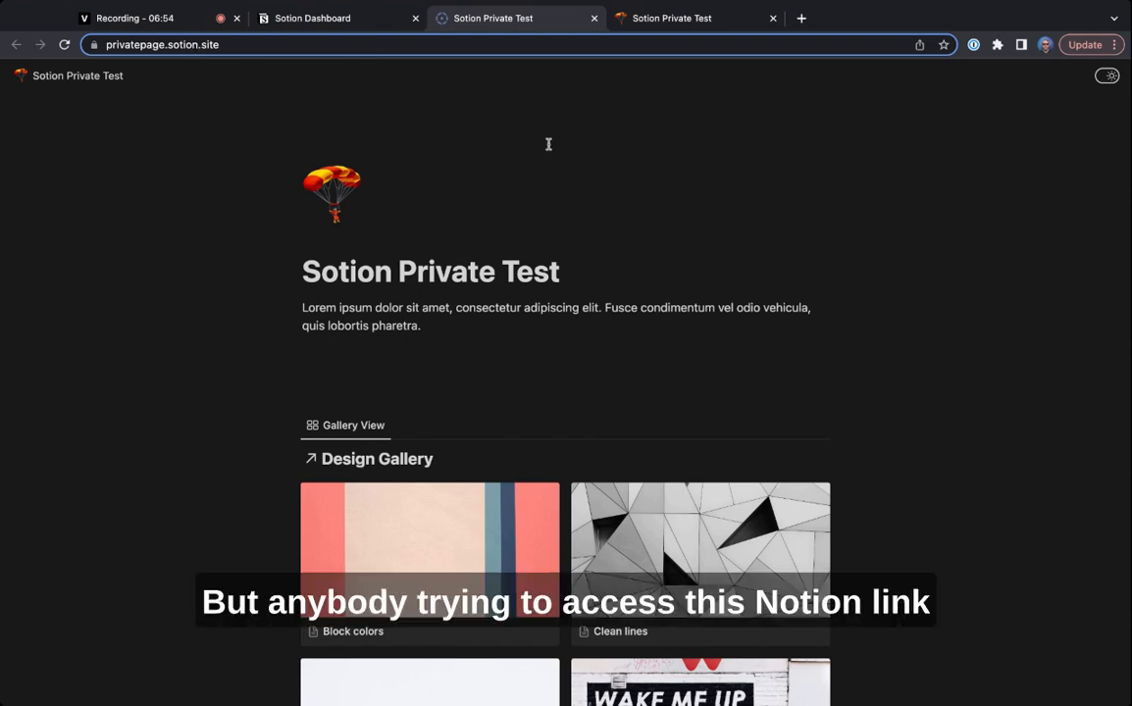
# - Switch to the original Sotion Private Test page in Notion and examine its direct notion.so address
pyautogui.click(673, 20)
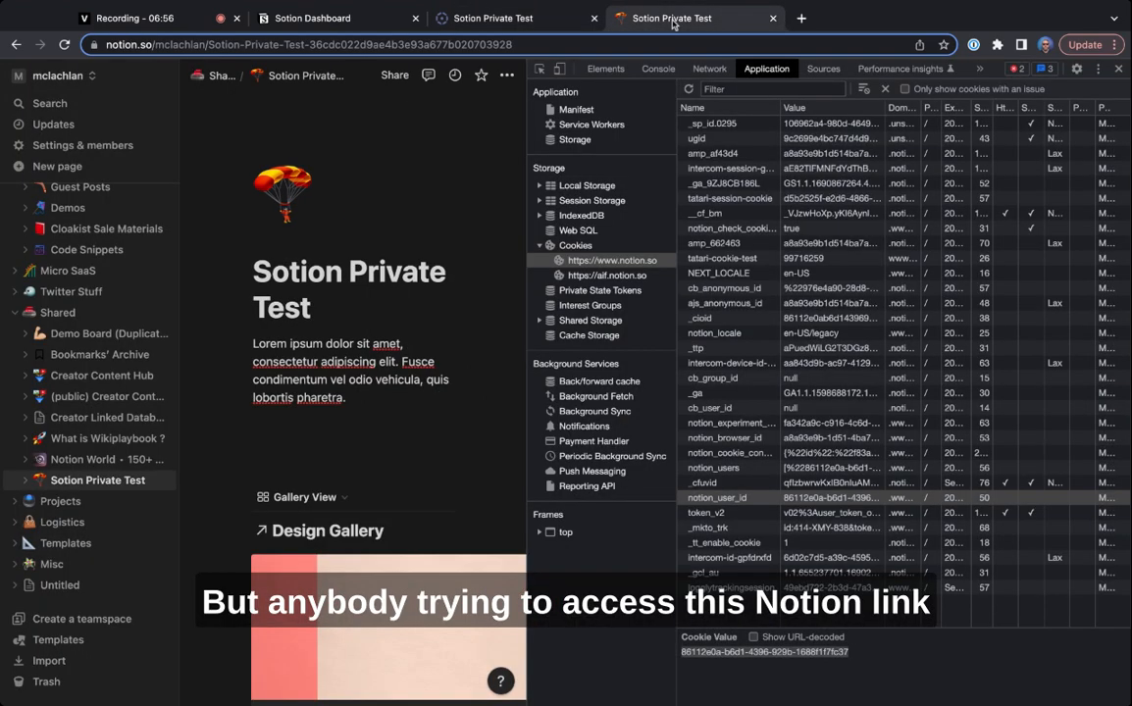
pyautogui.tripleClick(423, 45)
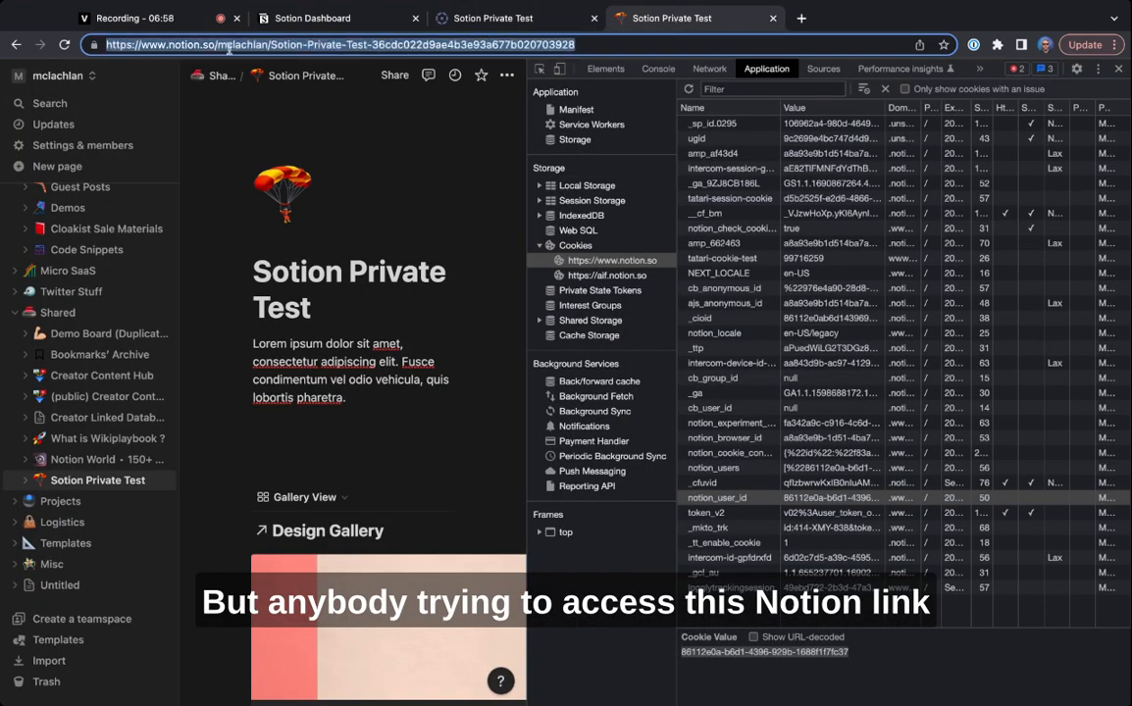
pyautogui.click(167, 47)
pyautogui.moveTo(166, 45); pyautogui.dragTo(548, 44)
pyautogui.click(575, 43)
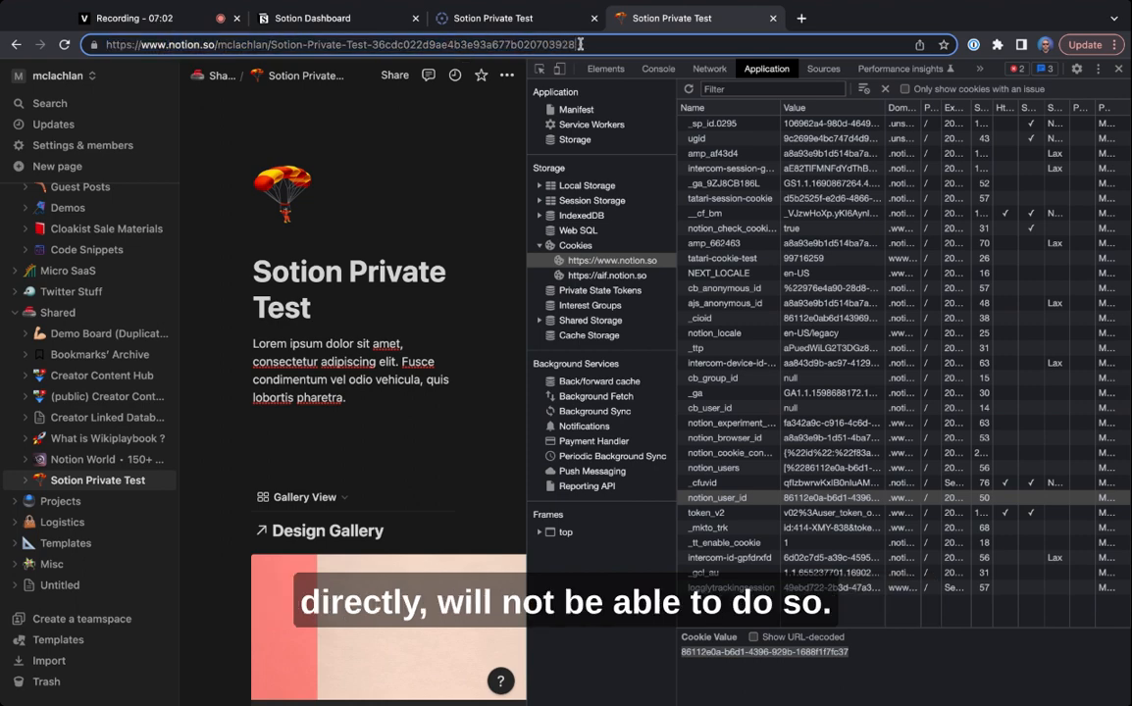
# - Go back to the published Sotion site, look over its content and highlight the privatepage.sotion.site address
pyautogui.click(523, 18)
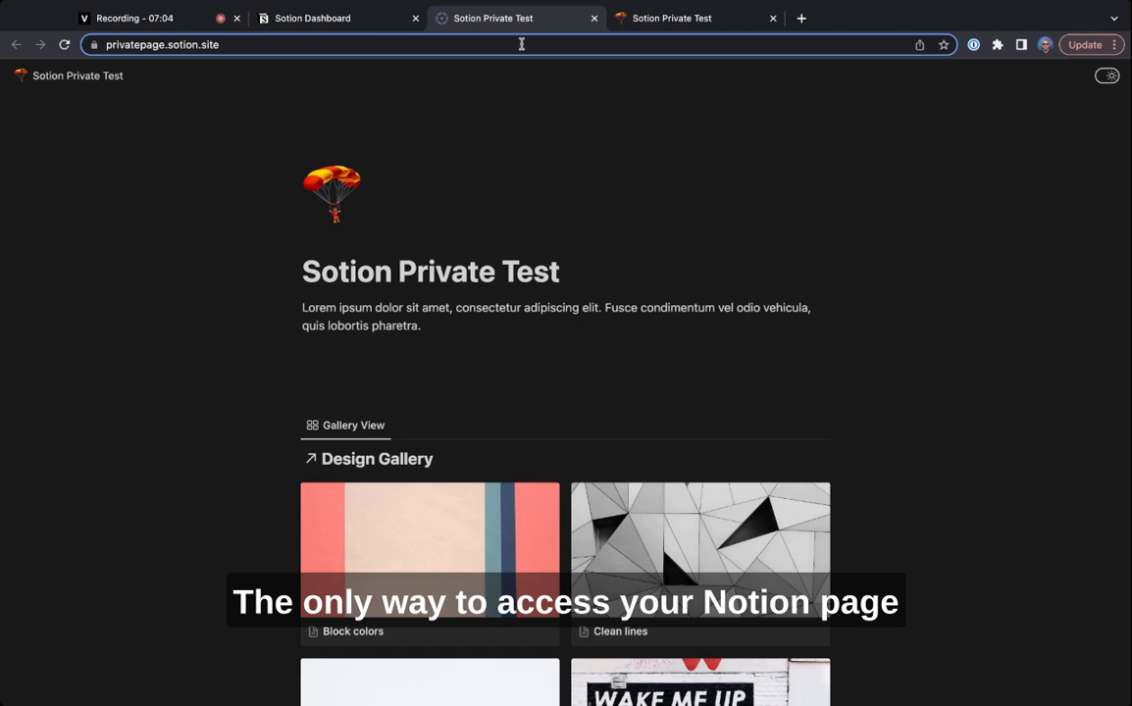
pyautogui.scroll(-4, 515, 351)
pyautogui.scroll(5, 514, 351)
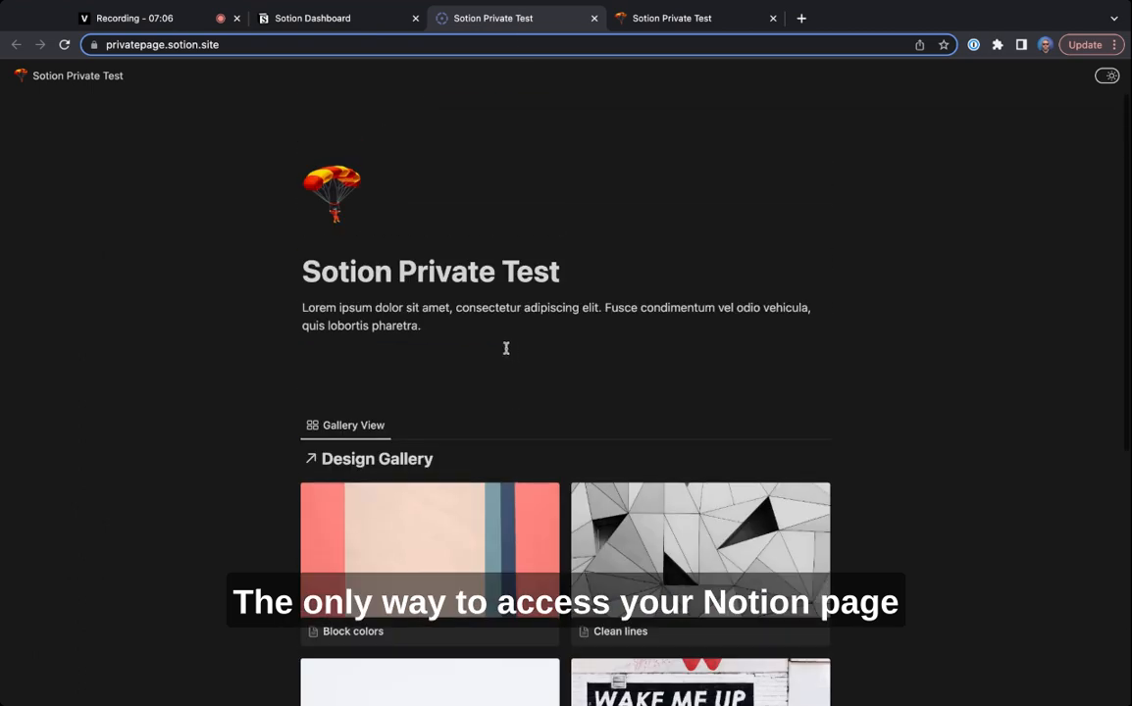
pyautogui.click(234, 44)
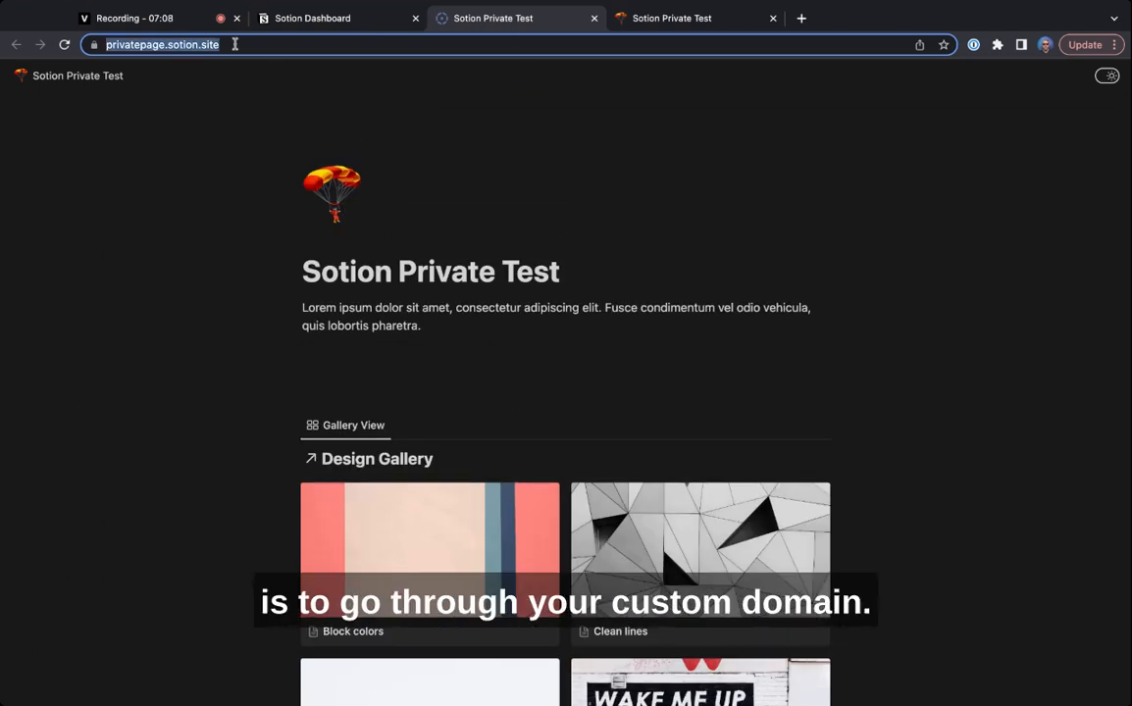